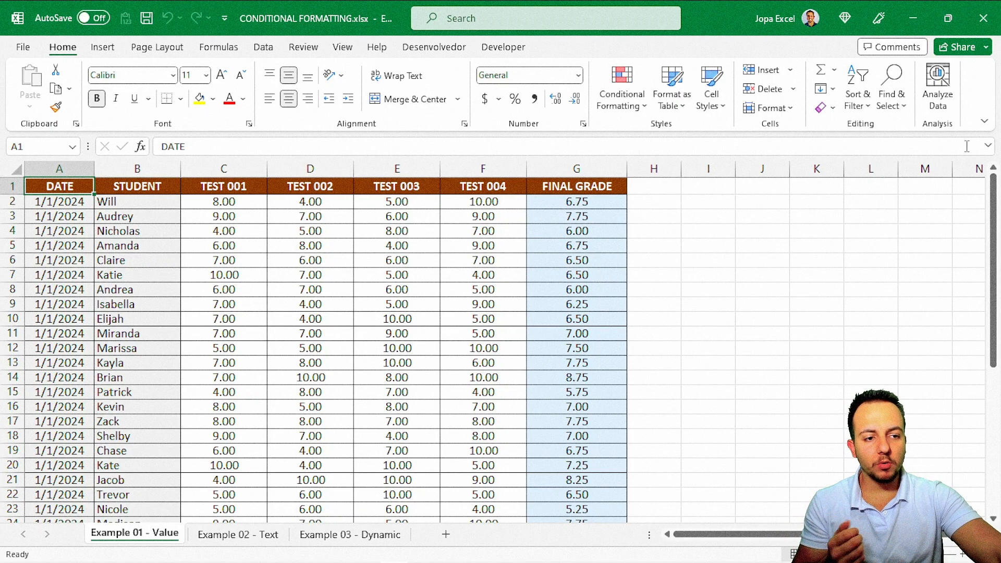
Collapse the ribbon and look over the grade table's columns from DATE to FINAL GRADE.
{"action": "double_click", "coordinate": [72, 53]}
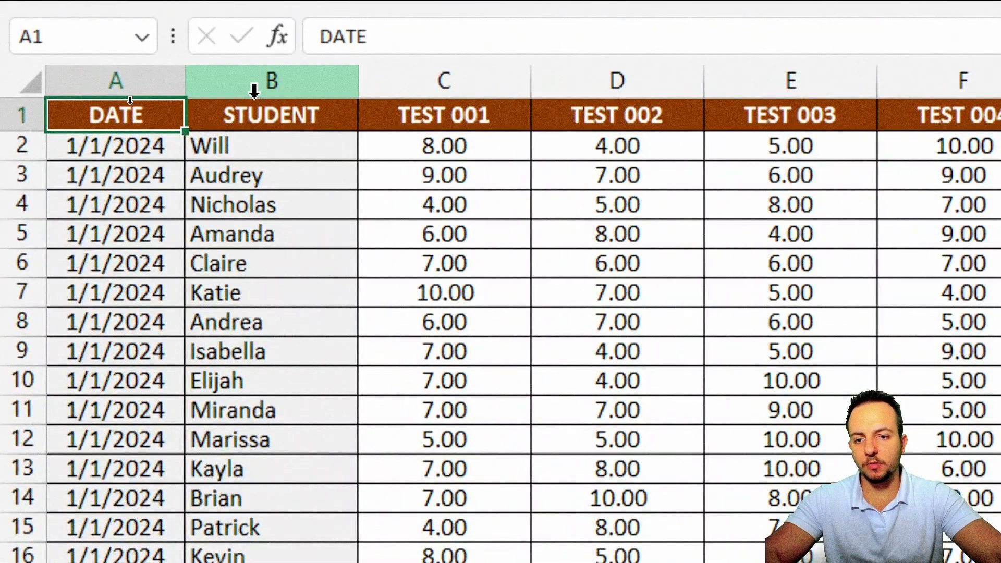
{"action": "left_click", "coordinate": [171, 107]}
{"action": "key", "text": "ctrl+shift+Down"}
{"action": "left_click_drag", "start_coordinate": [499, 78], "coordinate": [998, 68]}
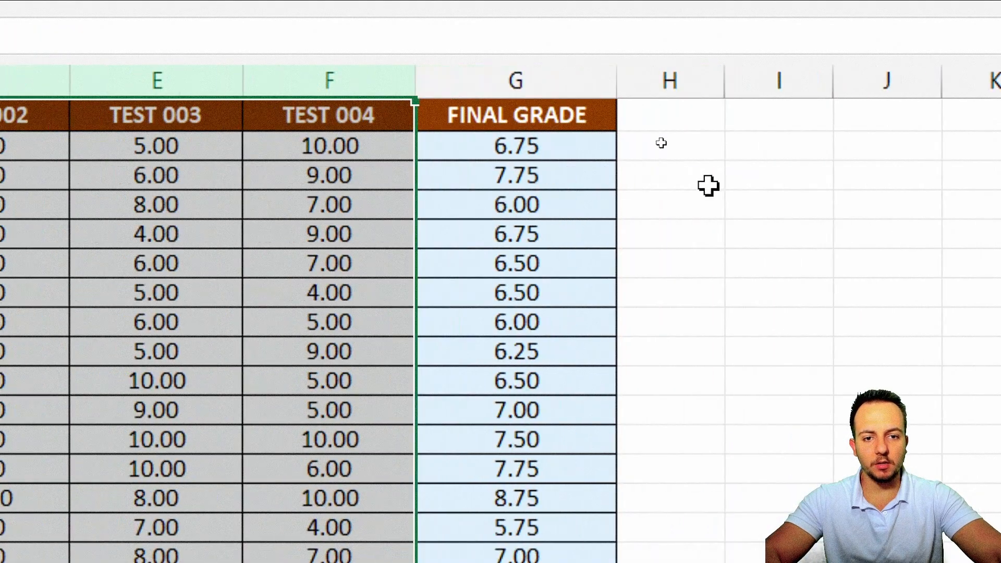
{"action": "left_click", "coordinate": [520, 72]}
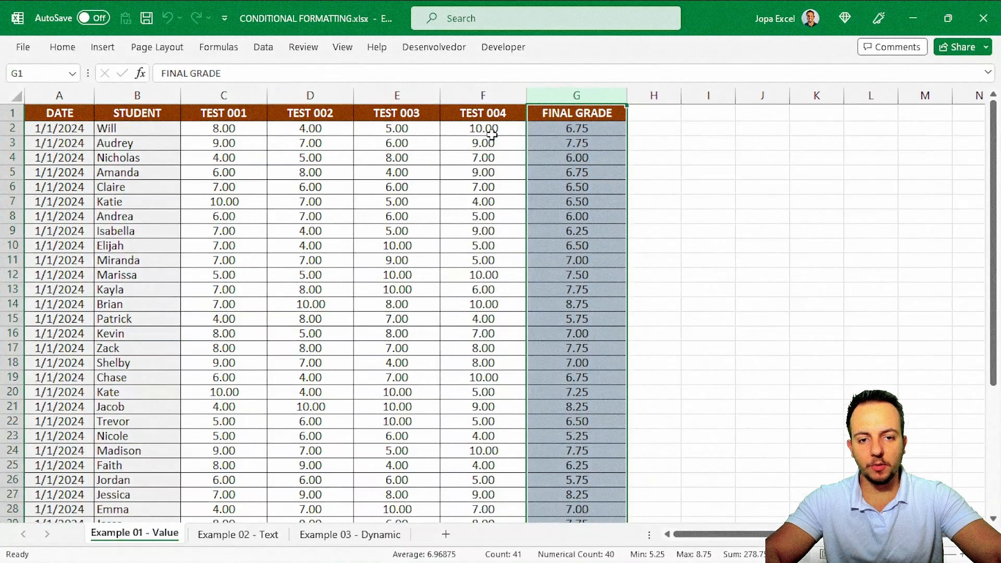
{"action": "left_click", "coordinate": [73, 114]}
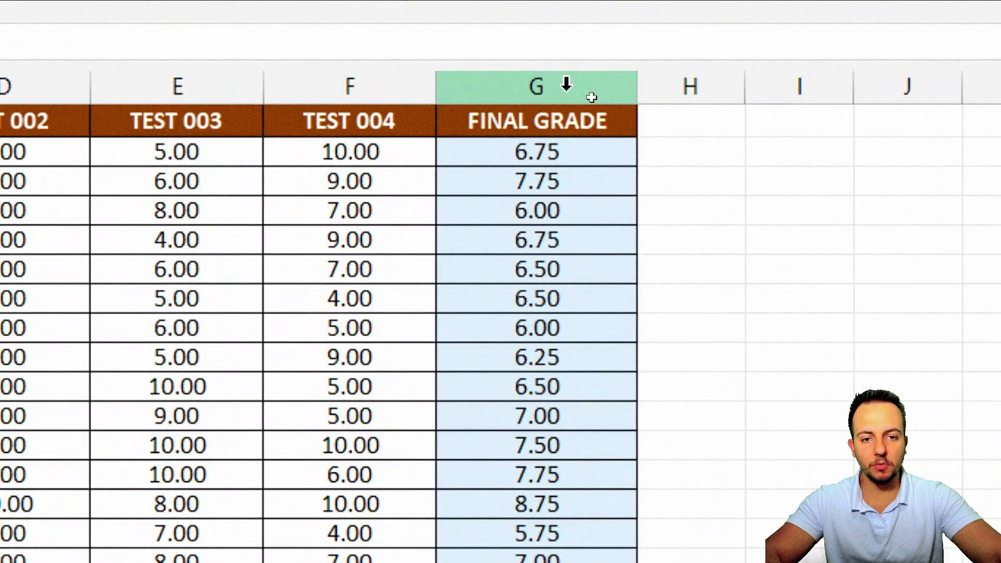
{"action": "left_click", "coordinate": [538, 116]}
{"action": "key", "text": "ctrl+shift+Down"}
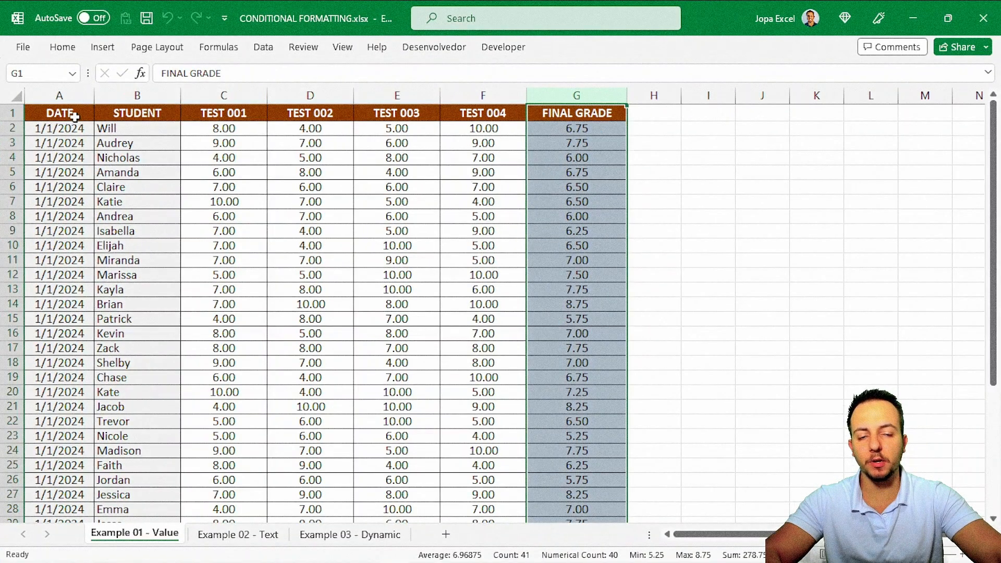
{"action": "left_click", "coordinate": [66, 114]}
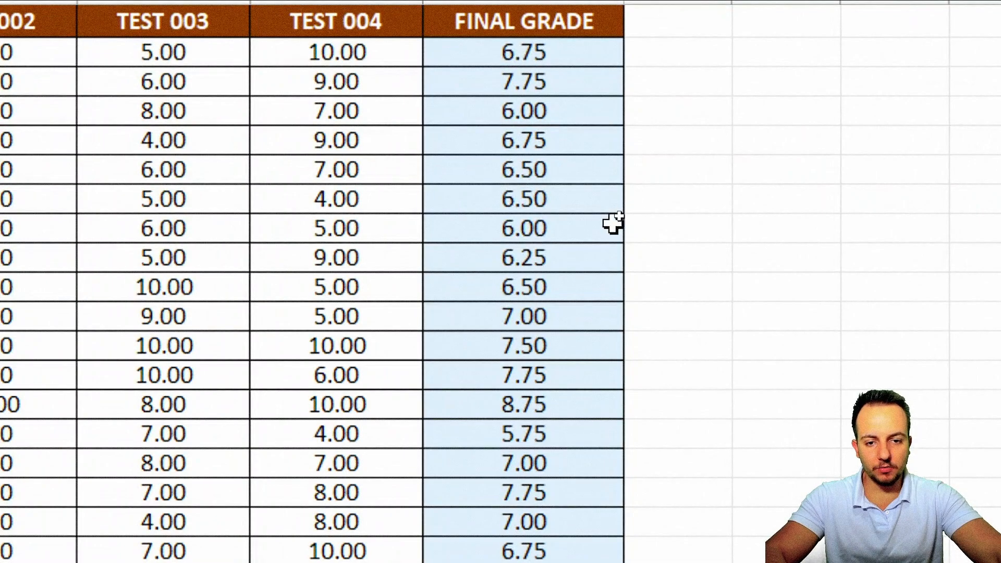
Inspect the whole record in row 8, from its FINAL GRADE back to its DATE.
{"action": "left_click", "coordinate": [623, 217]}
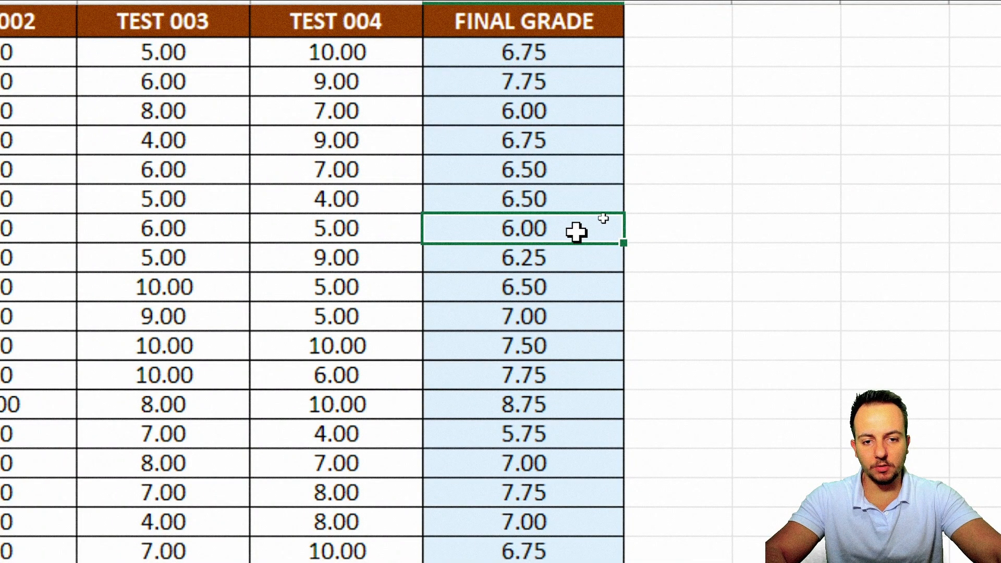
{"action": "left_click_drag", "start_coordinate": [502, 226], "coordinate": [0, 216]}
{"action": "left_click_drag", "start_coordinate": [113, 216], "coordinate": [0, 216]}
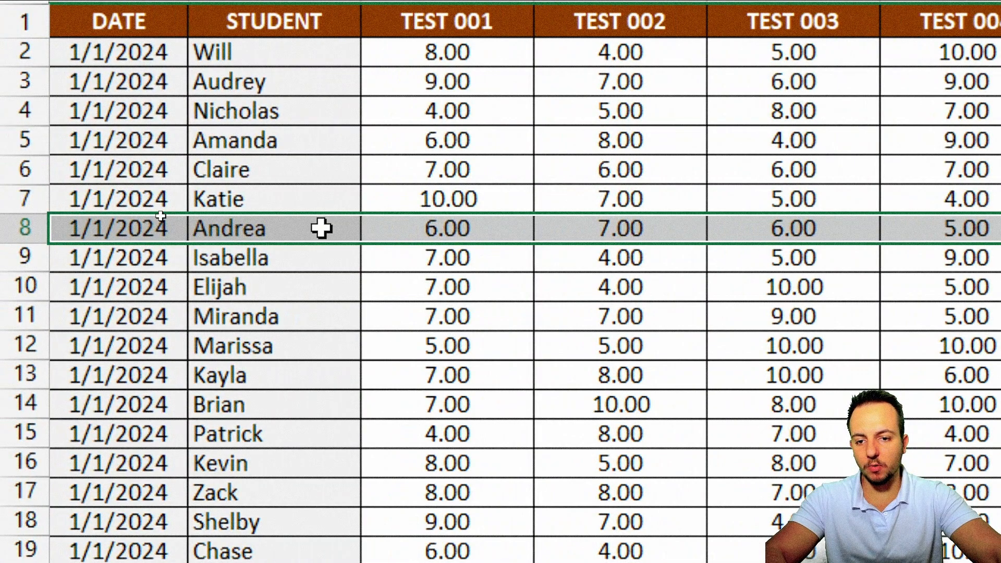
{"action": "key", "text": "ctrl+q"}
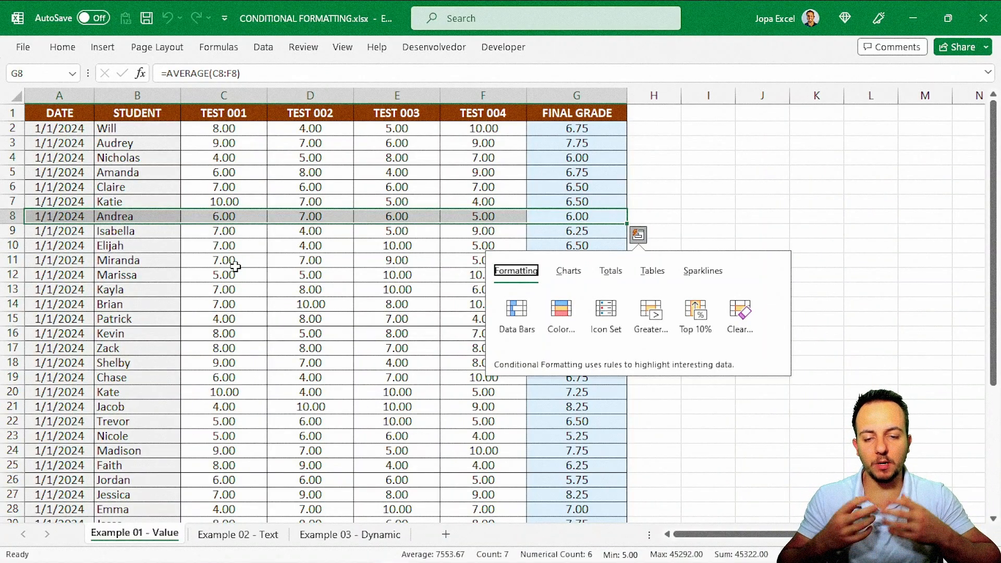
{"action": "left_click", "coordinate": [102, 177]}
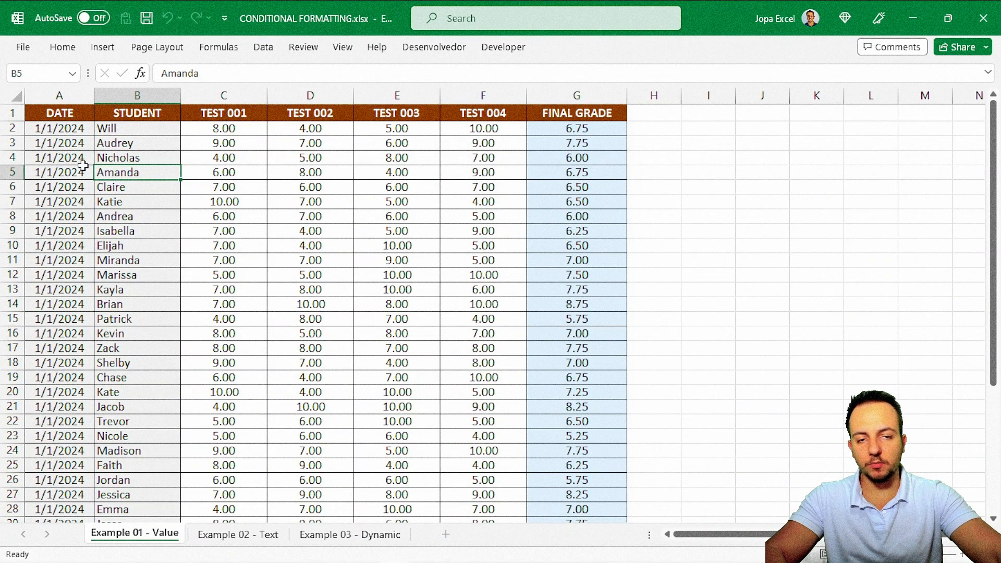
Start a new conditional formatting rule for the data range A2:G41 that uses a formula to determine which cells to format.
{"action": "left_click", "coordinate": [68, 132]}
{"action": "left_click_drag", "start_coordinate": [73, 130], "coordinate": [569, 494]}
{"action": "scroll", "coordinate": [312, 261], "scroll_direction": "up", "scroll_amount": 5}
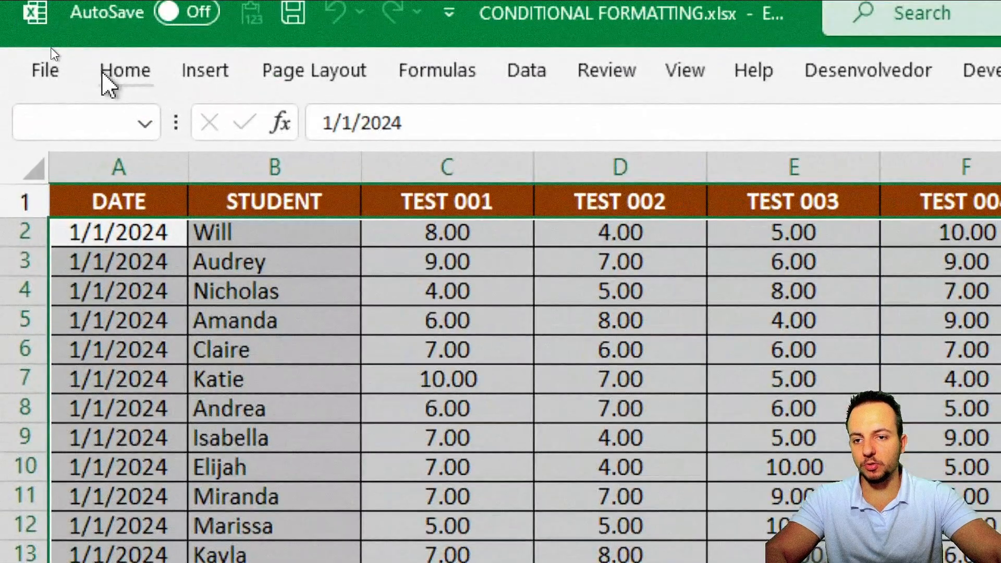
{"action": "left_click", "coordinate": [52, 48]}
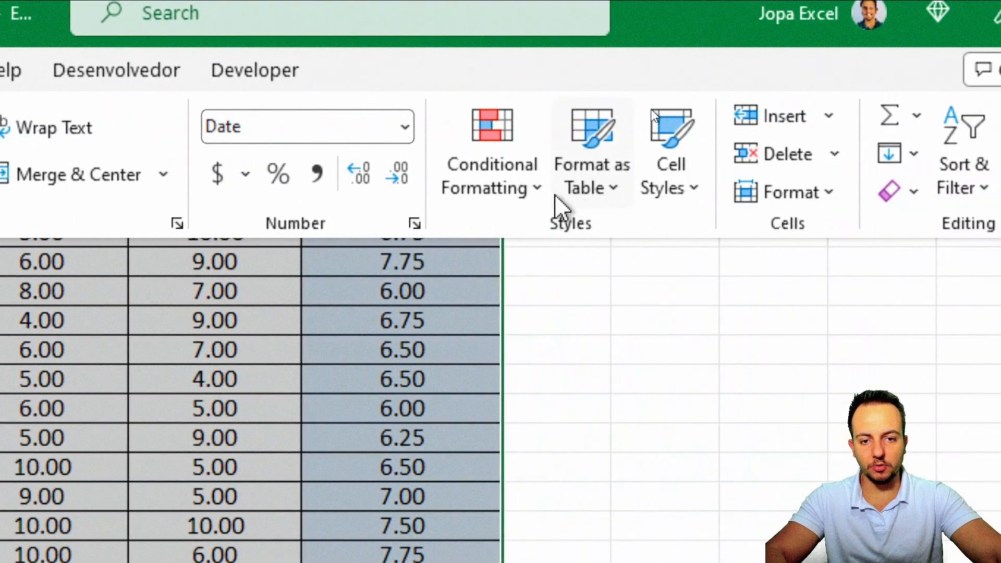
{"action": "left_click", "coordinate": [514, 201]}
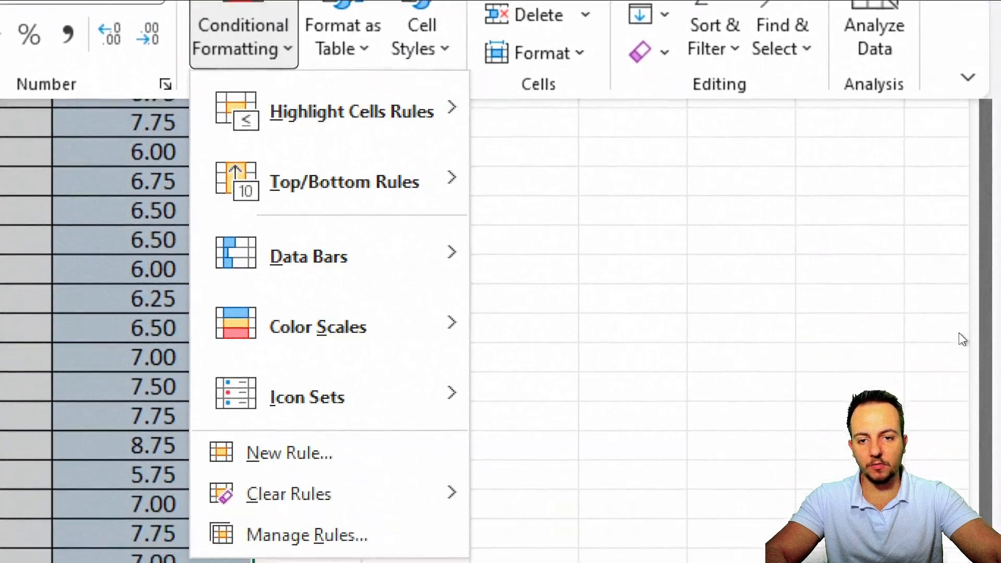
{"action": "mouse_move", "coordinate": [388, 119]}
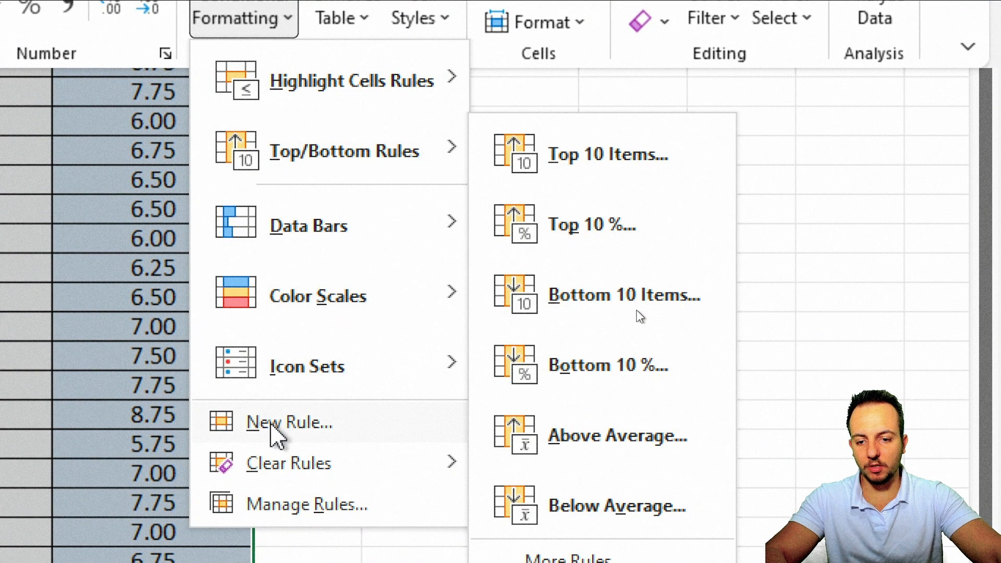
{"action": "left_click", "coordinate": [293, 433]}
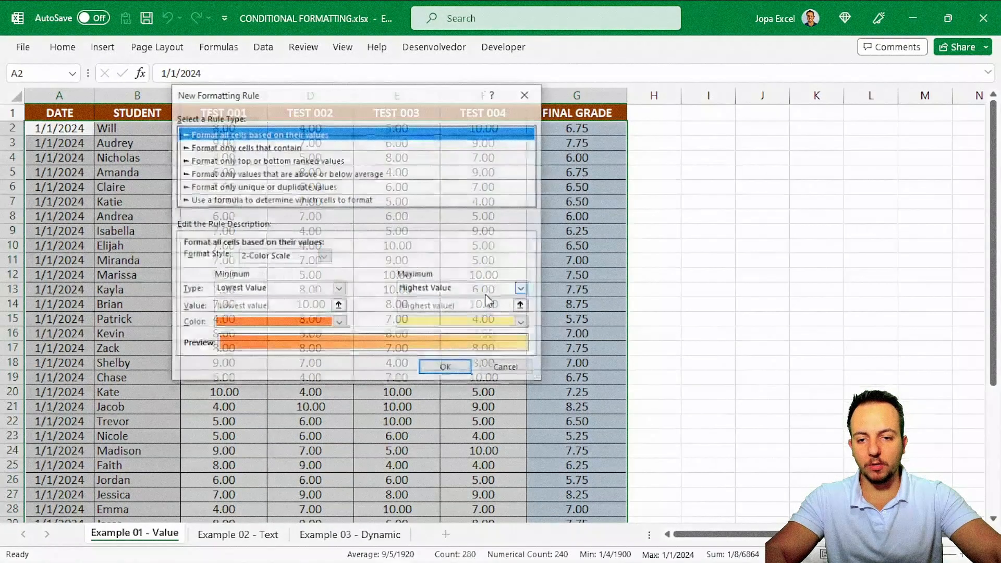
{"action": "left_click_drag", "start_coordinate": [334, 100], "coordinate": [246, 152]}
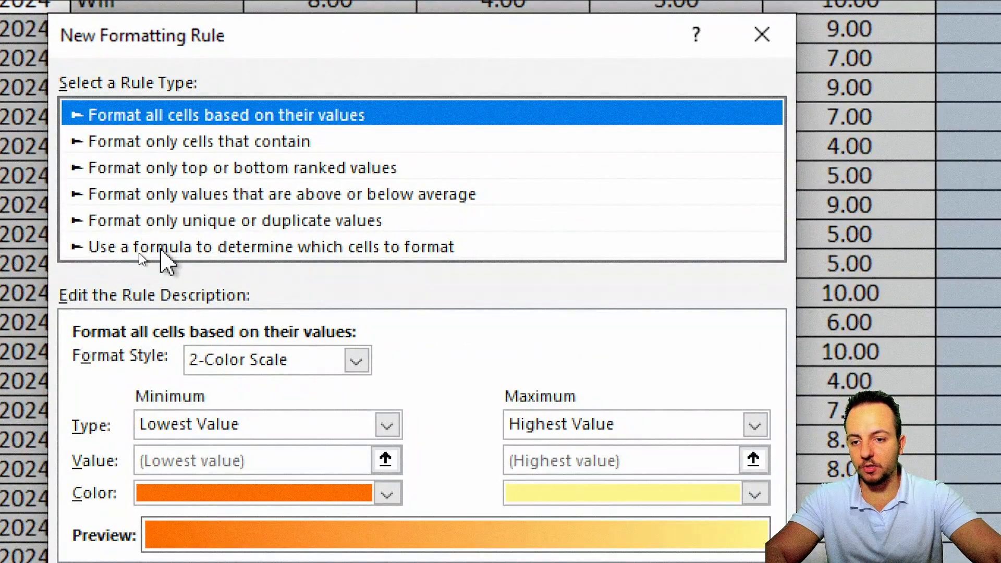
{"action": "left_click", "coordinate": [161, 249]}
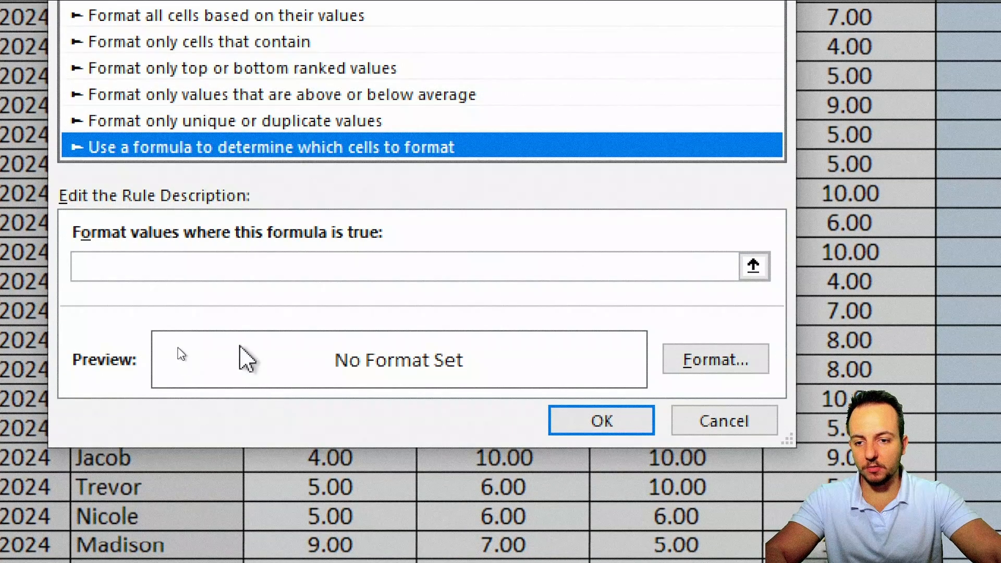
Enter the rule formula =$G2<=6, referencing the first final grade with only its column locked.
{"action": "left_click", "coordinate": [183, 271]}
{"action": "type", "text": "="}
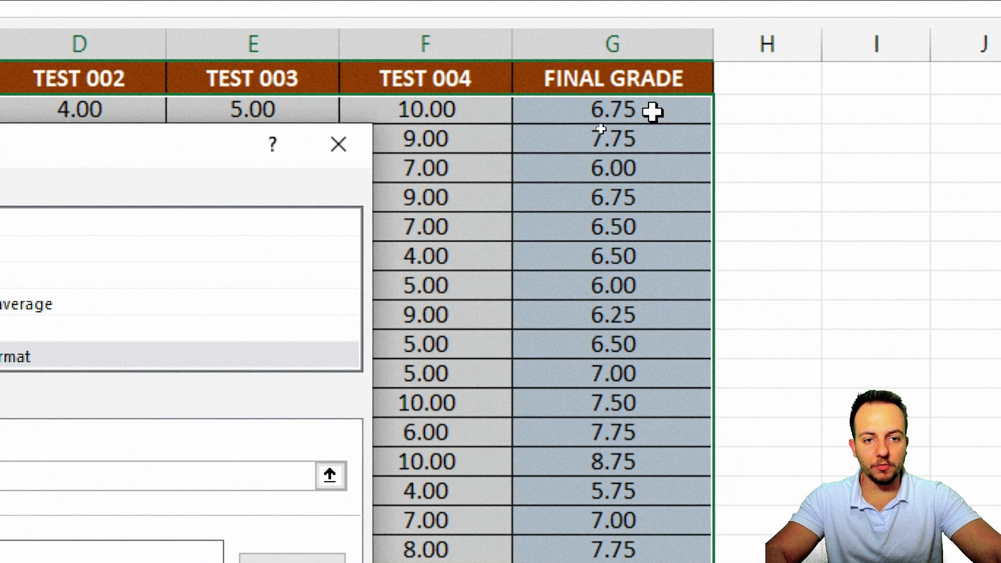
{"action": "left_click", "coordinate": [643, 109]}
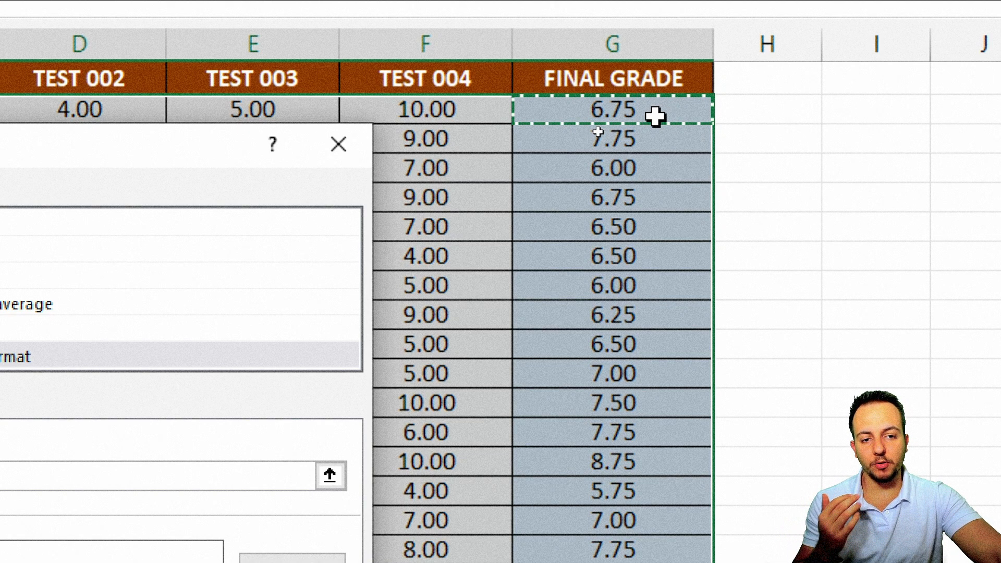
{"action": "left_click", "coordinate": [621, 140]}
{"action": "left_click", "coordinate": [608, 168]}
{"action": "left_click", "coordinate": [607, 204]}
{"action": "left_click", "coordinate": [604, 224]}
{"action": "left_click", "coordinate": [604, 254]}
{"action": "left_click", "coordinate": [652, 108]}
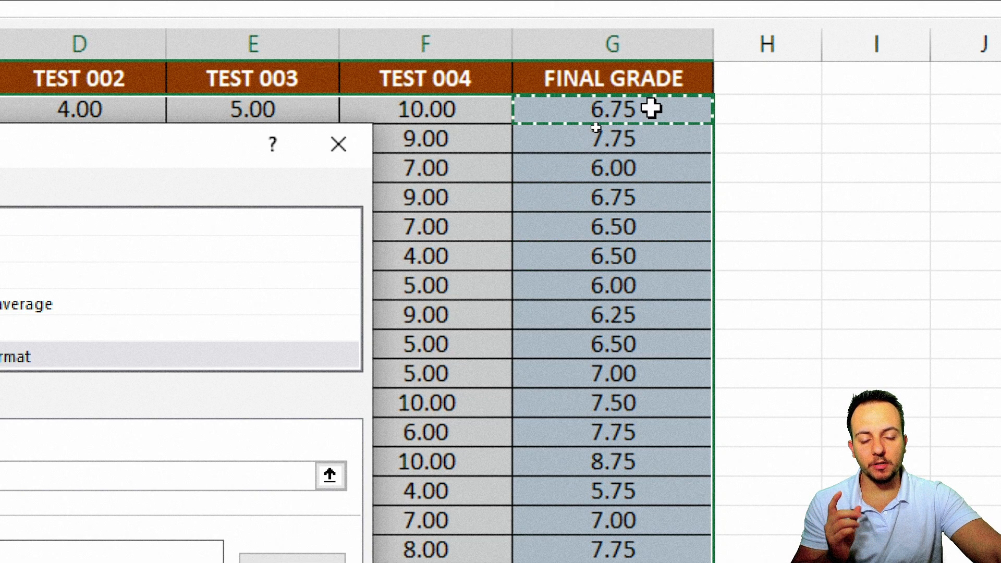
{"action": "left_click", "coordinate": [601, 136]}
{"action": "left_click", "coordinate": [652, 111]}
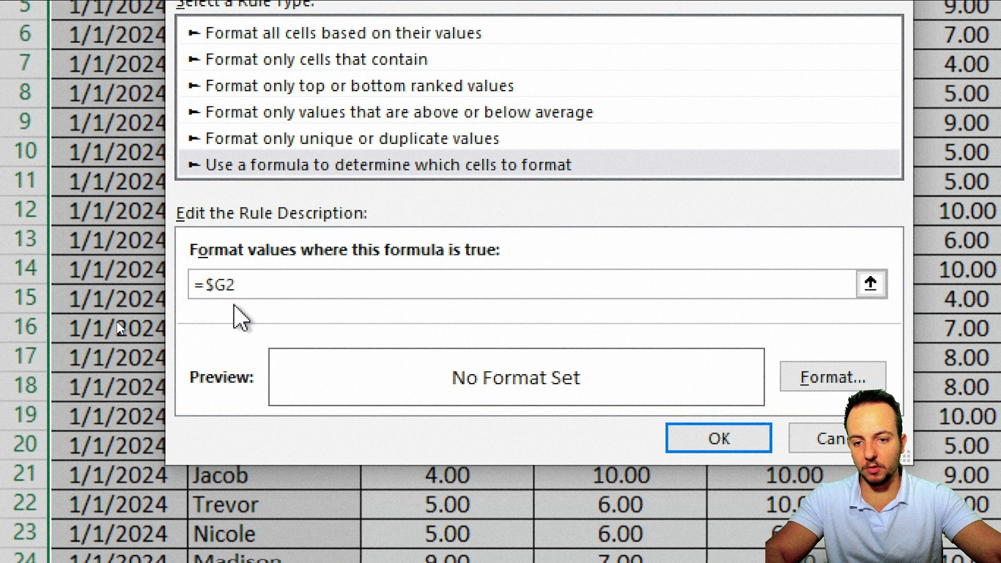
{"action": "left_click", "coordinate": [271, 288]}
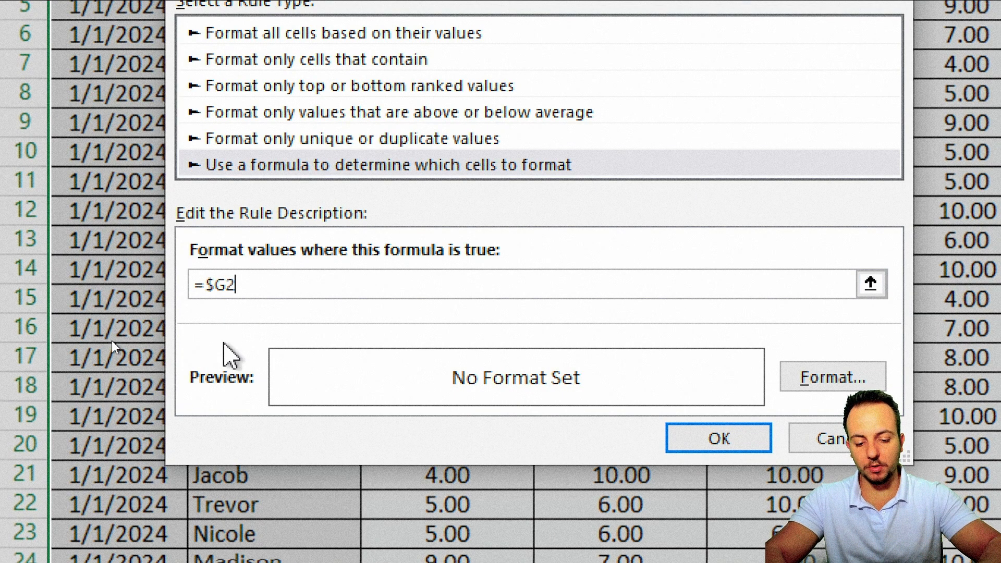
{"action": "type", "text": "<=6"}
{"action": "key", "text": "ctrl+2"}
{"action": "mouse_move", "coordinate": [229, 269]}
{"action": "left_mouse_down"}
{"action": "mouse_move", "coordinate": [264, 296]}
{"action": "mouse_move", "coordinate": [209, 381]}
{"action": "left_mouse_up"}
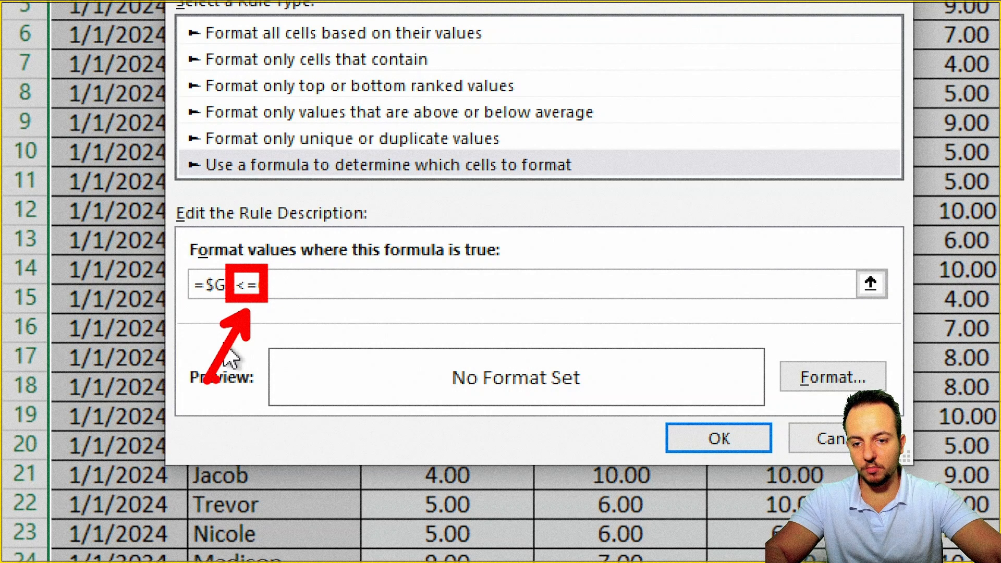
{"action": "mouse_move", "coordinate": [503, 263]}
{"action": "left_mouse_down"}
{"action": "mouse_move", "coordinate": [513, 334]}
{"action": "mouse_move", "coordinate": [608, 312]}
{"action": "left_mouse_up"}
{"action": "left_click_drag", "start_coordinate": [559, 291], "coordinate": [596, 288]}
{"action": "left_click_drag", "start_coordinate": [709, 257], "coordinate": [658, 315]}
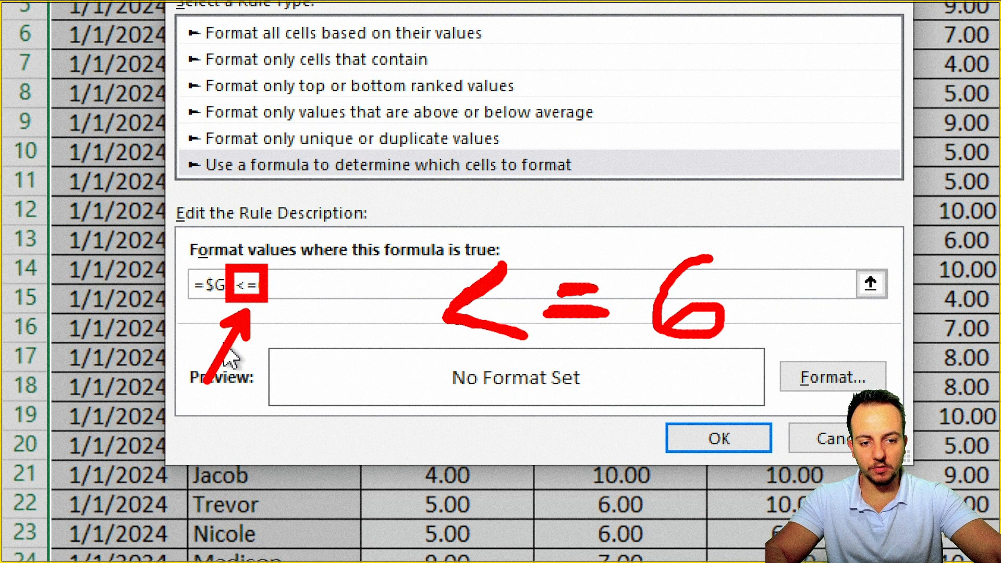
{"action": "left_click_drag", "start_coordinate": [417, 233], "coordinate": [745, 372]}
{"action": "key", "text": "ctrl+z"}
{"action": "key", "text": "ctrl+z"}
{"action": "key", "text": "ctrl+z"}
{"action": "key", "text": "ctrl+z"}
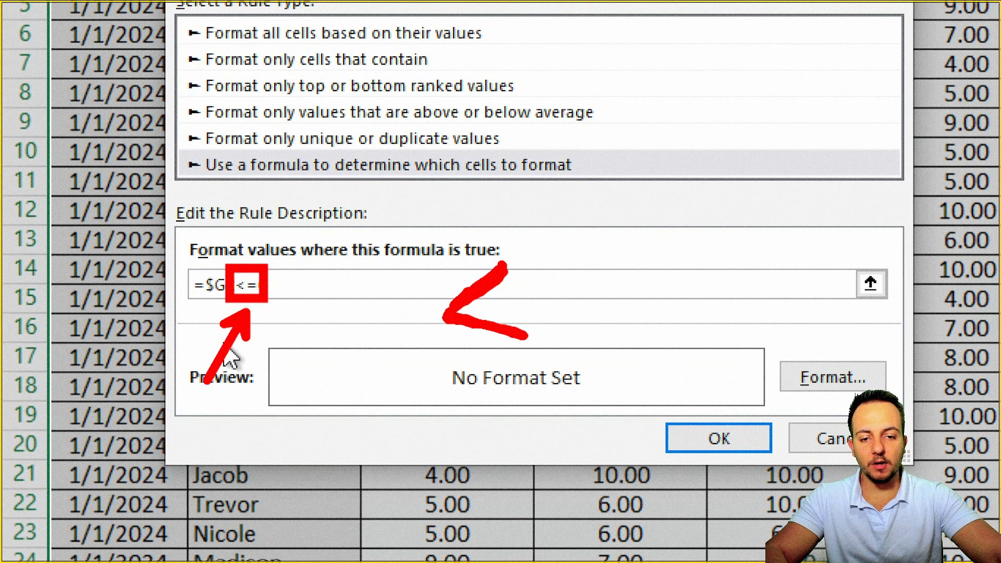
{"action": "left_click_drag", "start_coordinate": [605, 252], "coordinate": [555, 326]}
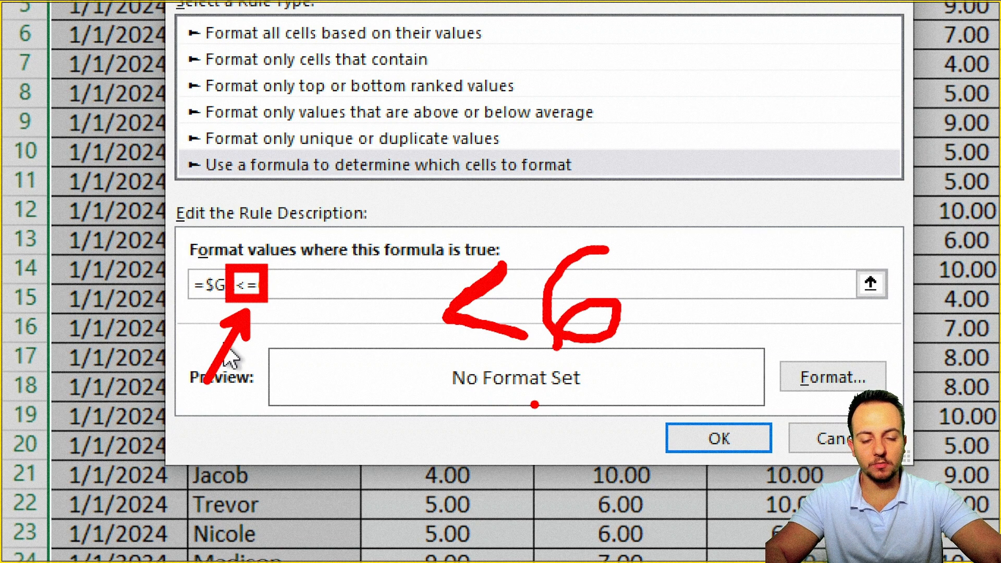
{"action": "left_click_drag", "start_coordinate": [586, 133], "coordinate": [521, 255]}
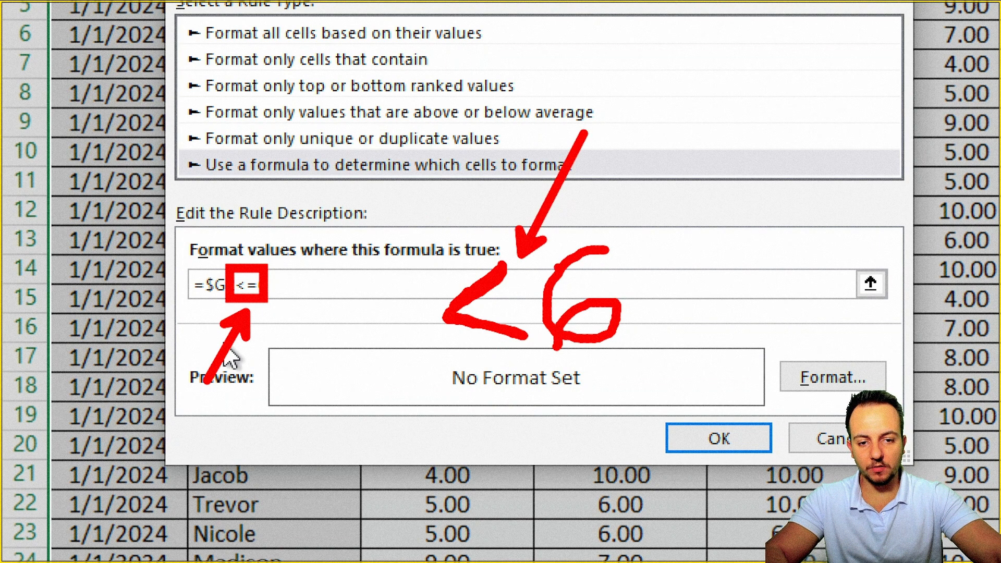
{"action": "key", "text": "ctrl+z"}
{"action": "key", "text": "ctrl+z"}
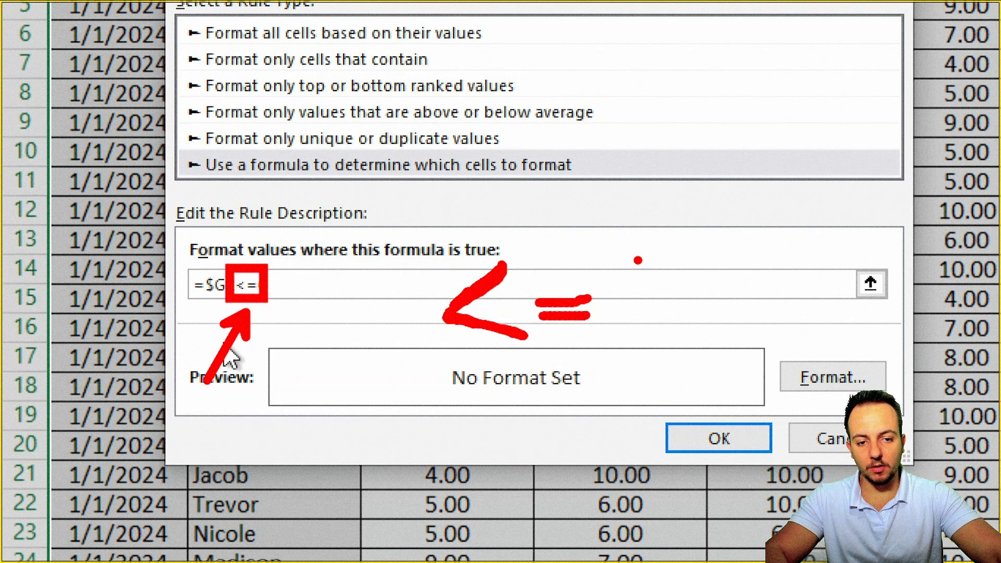
{"action": "left_click_drag", "start_coordinate": [652, 250], "coordinate": [602, 343]}
{"action": "mouse_move", "coordinate": [729, 196]}
{"action": "left_mouse_down"}
{"action": "mouse_move", "coordinate": [670, 290]}
{"action": "mouse_move", "coordinate": [588, 369]}
{"action": "left_mouse_up"}
{"action": "left_click_drag", "start_coordinate": [592, 392], "coordinate": [533, 451]}
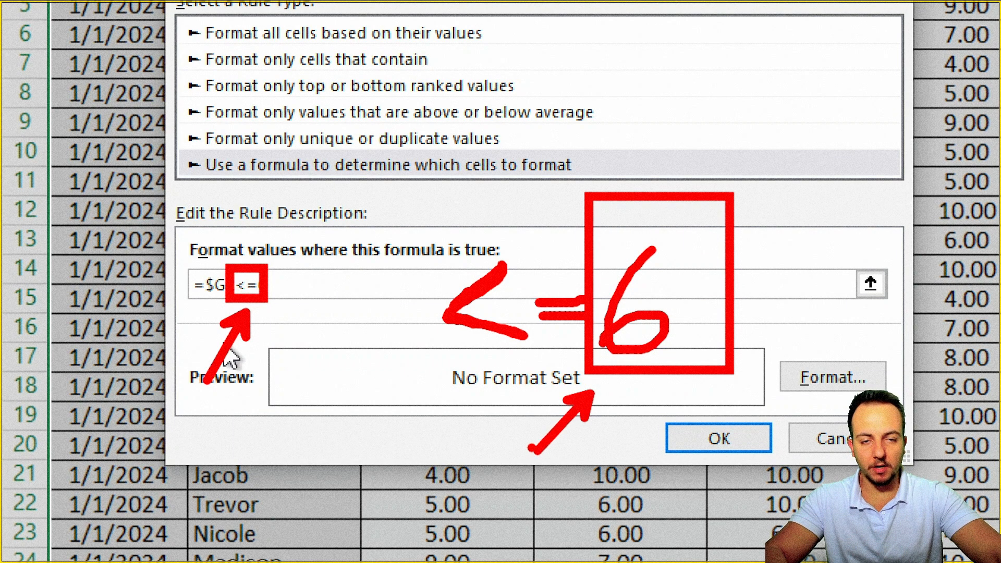
{"action": "key", "text": "ctrl+z"}
{"action": "key", "text": "ctrl+z"}
{"action": "left_click_drag", "start_coordinate": [563, 278], "coordinate": [587, 167]}
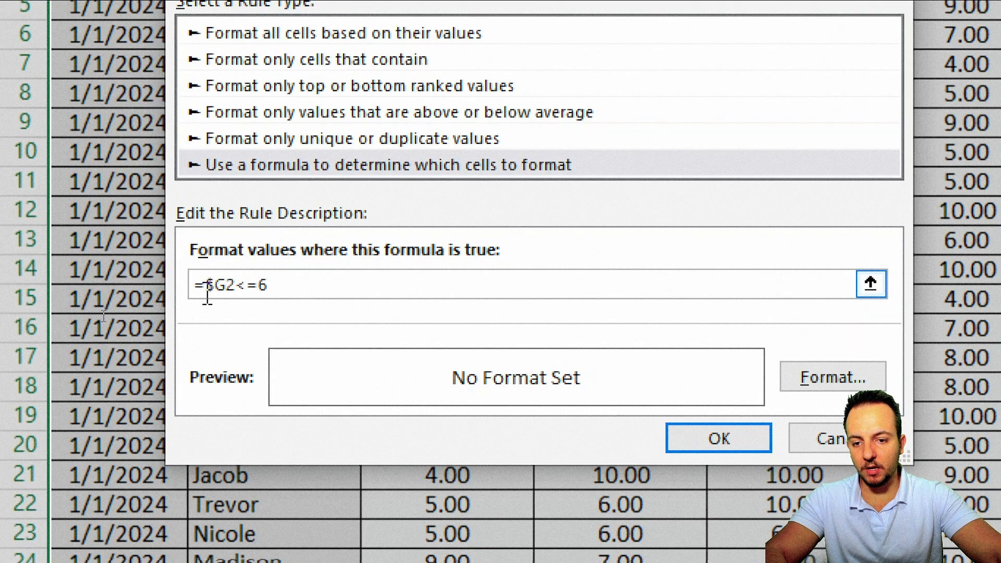
Give the final-grade rule a light red background fill picked from the standard palette of additional colors.
{"action": "left_click_drag", "start_coordinate": [207, 293], "coordinate": [297, 284]}
{"action": "left_click", "coordinate": [297, 284]}
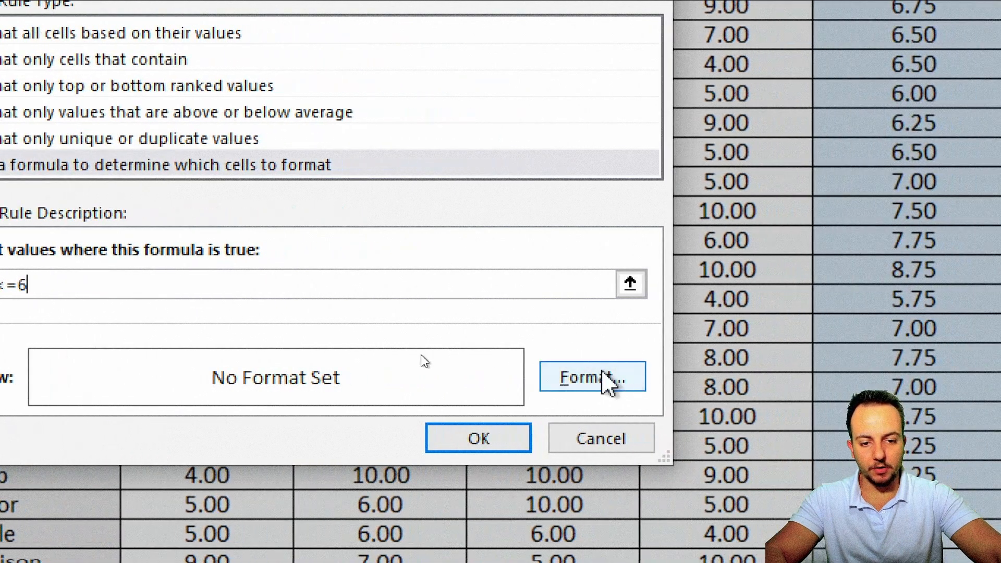
{"action": "left_click", "coordinate": [833, 376]}
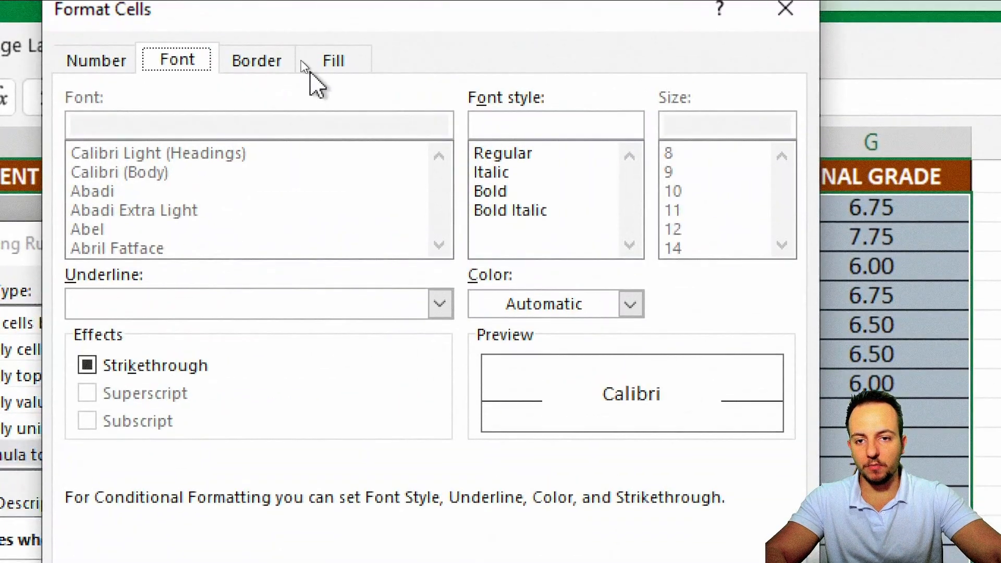
{"action": "left_click", "coordinate": [334, 63]}
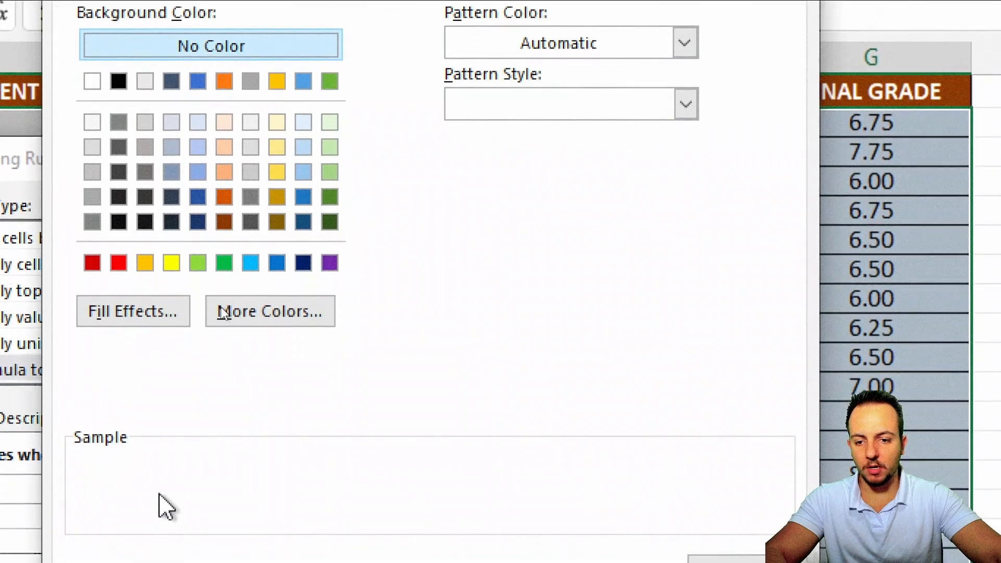
{"action": "left_click", "coordinate": [257, 319]}
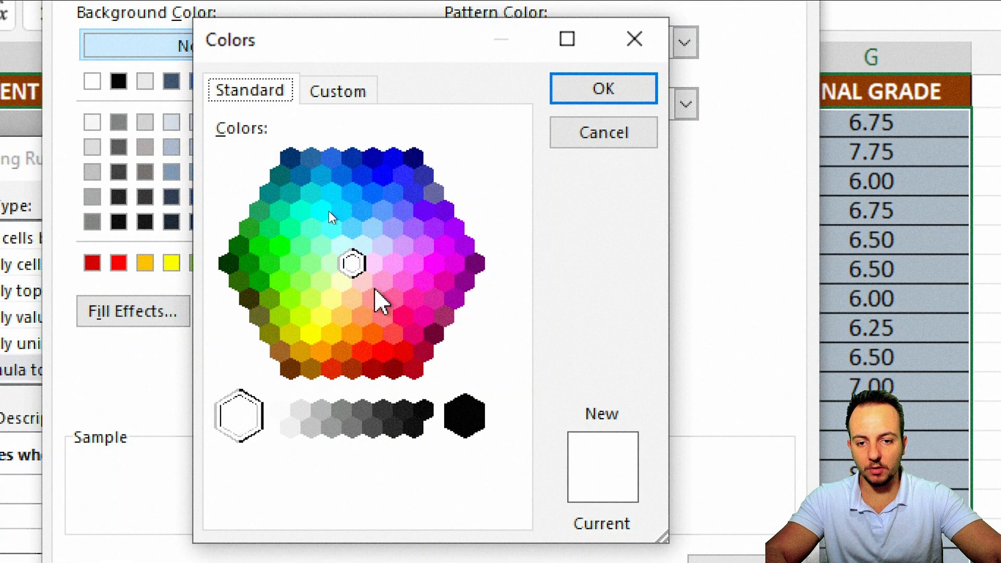
{"action": "left_click", "coordinate": [373, 298]}
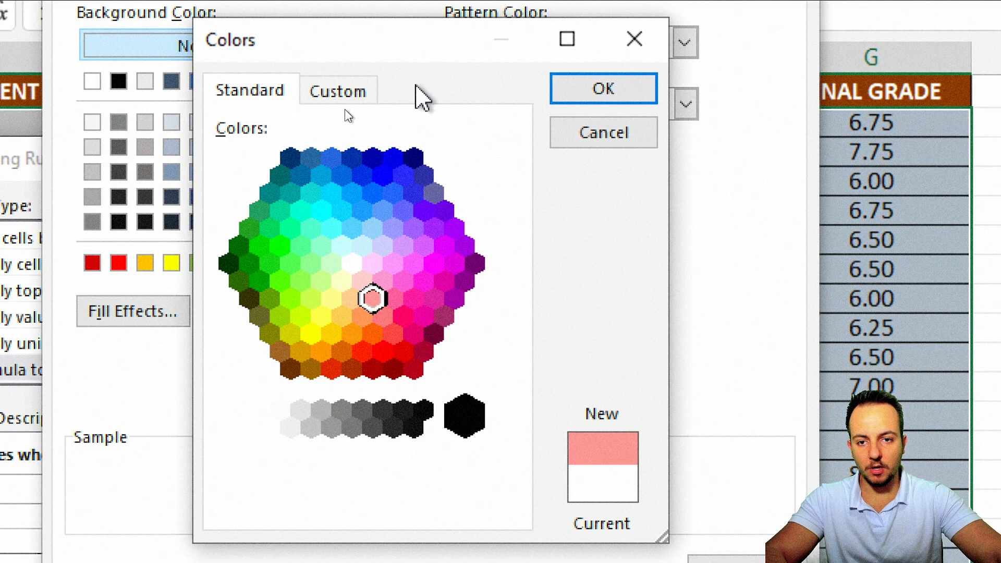
{"action": "left_click", "coordinate": [365, 94]}
{"action": "left_click", "coordinate": [263, 96]}
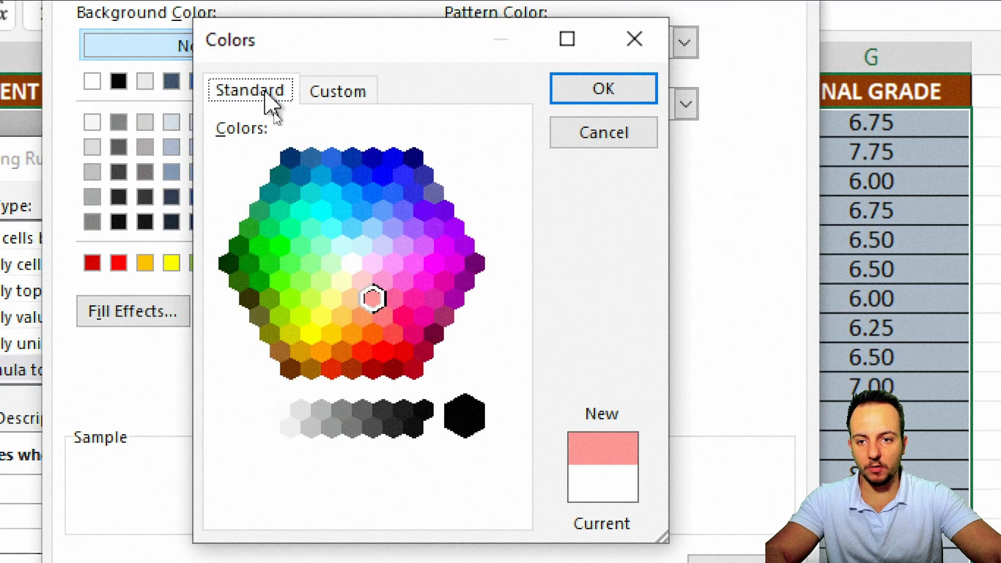
{"action": "left_click", "coordinate": [566, 97]}
{"action": "left_click", "coordinate": [647, 562]}
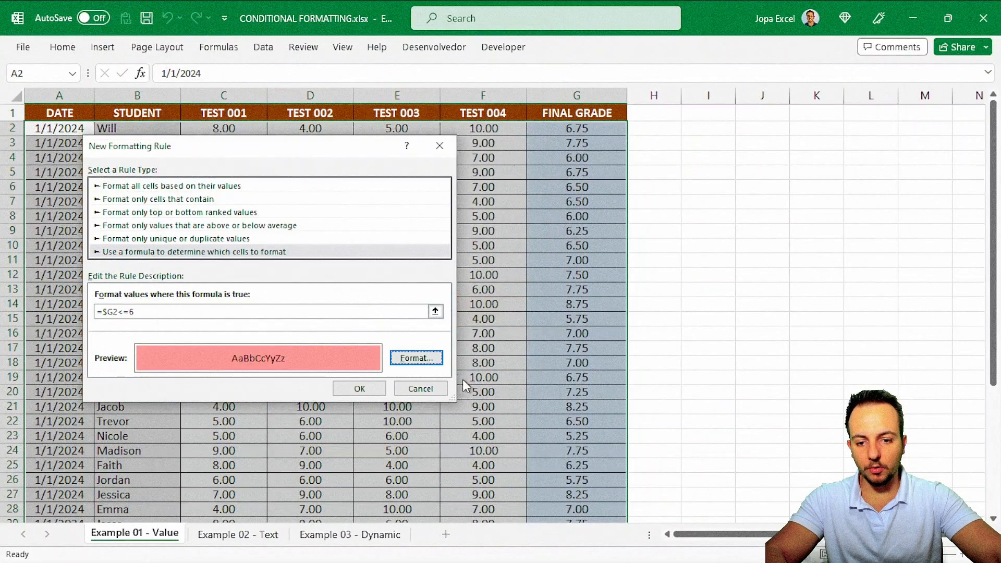
Apply the new rule to the grade table and look over its rows down to the end of the list.
{"action": "left_click", "coordinate": [456, 562]}
{"action": "left_click", "coordinate": [484, 277]}
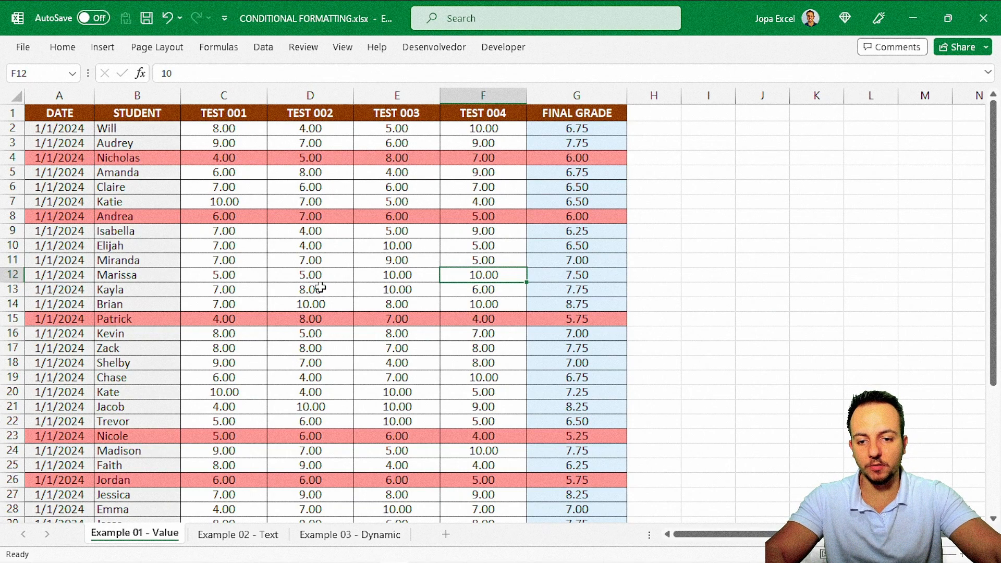
{"action": "scroll", "coordinate": [317, 287], "scroll_direction": "down", "scroll_amount": 5}
{"action": "scroll", "coordinate": [317, 286], "scroll_direction": "up", "scroll_amount": 5}
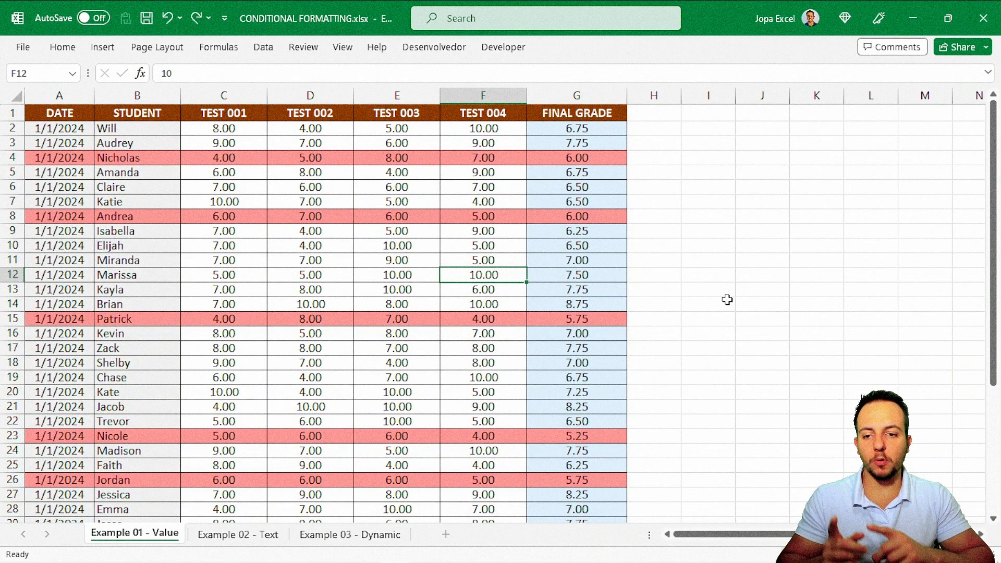
{"action": "key", "text": "ctrl+Page_Down"}
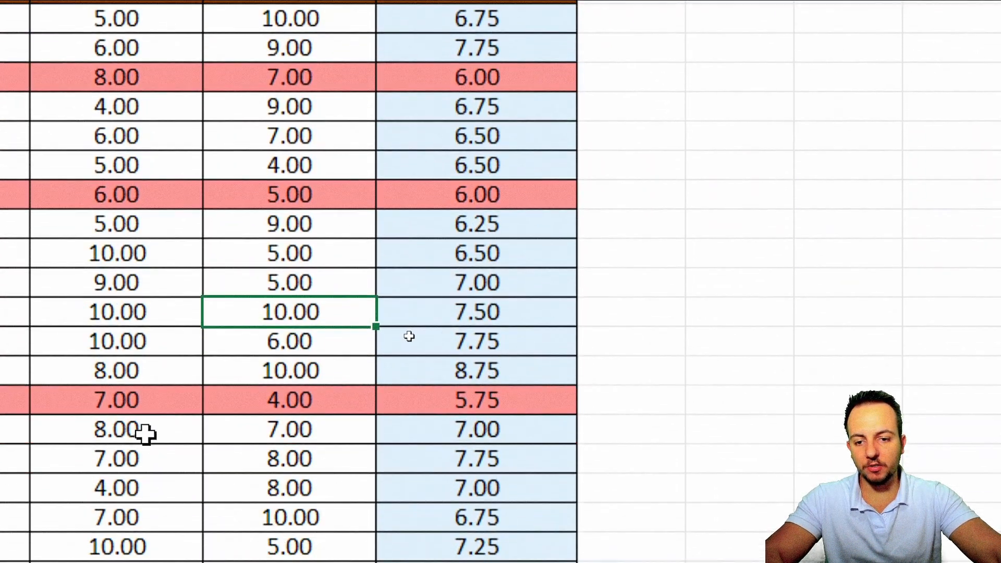
Enter 0 in all TEST 003 and TEST 004 grades of rows 9 to 14 (E9:F14) at once.
{"action": "left_click_drag", "start_coordinate": [261, 228], "coordinate": [373, 371]}
{"action": "left_click_drag", "start_coordinate": [293, 235], "coordinate": [377, 369]}
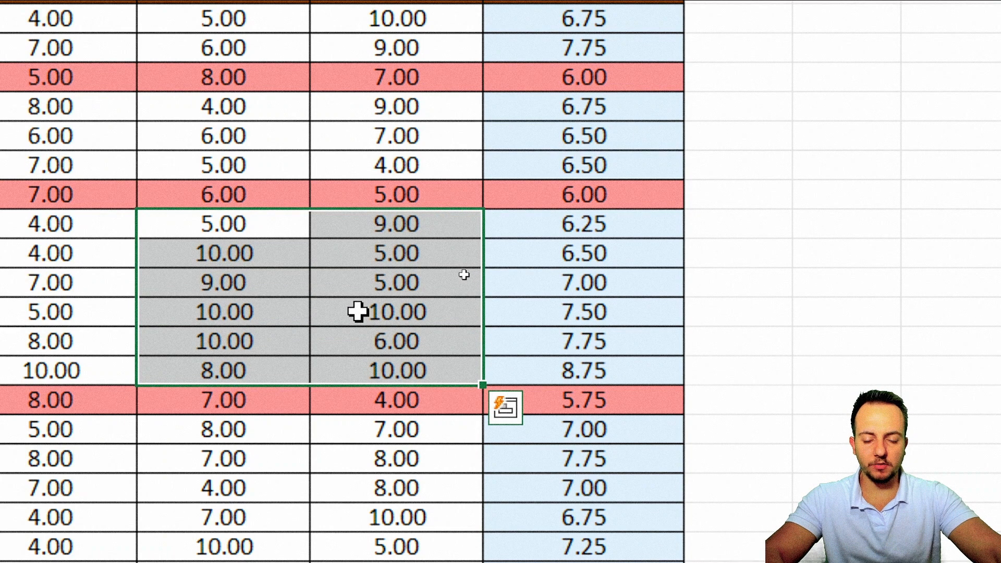
{"action": "type", "text": "0"}
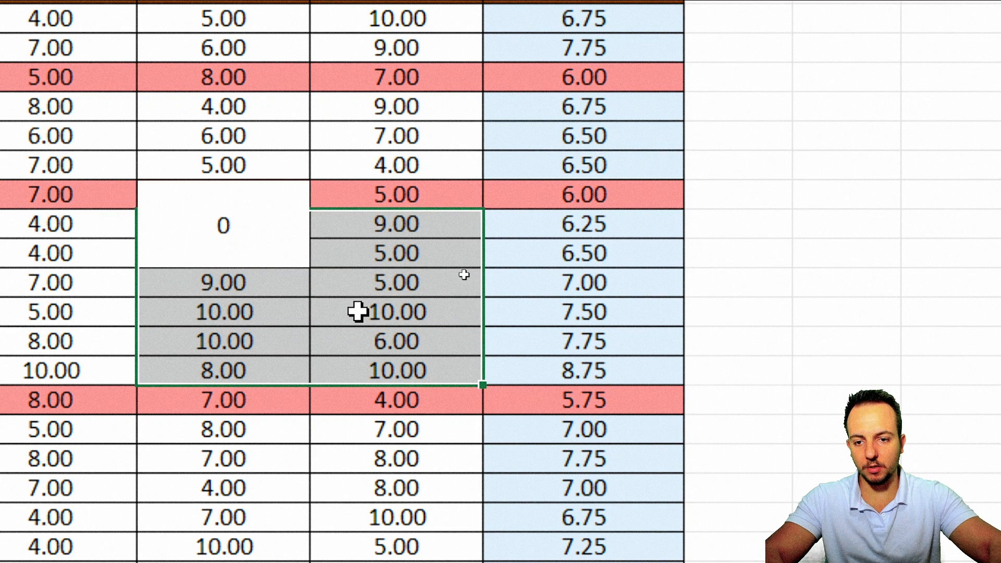
{"action": "key", "text": "ctrl+Return"}
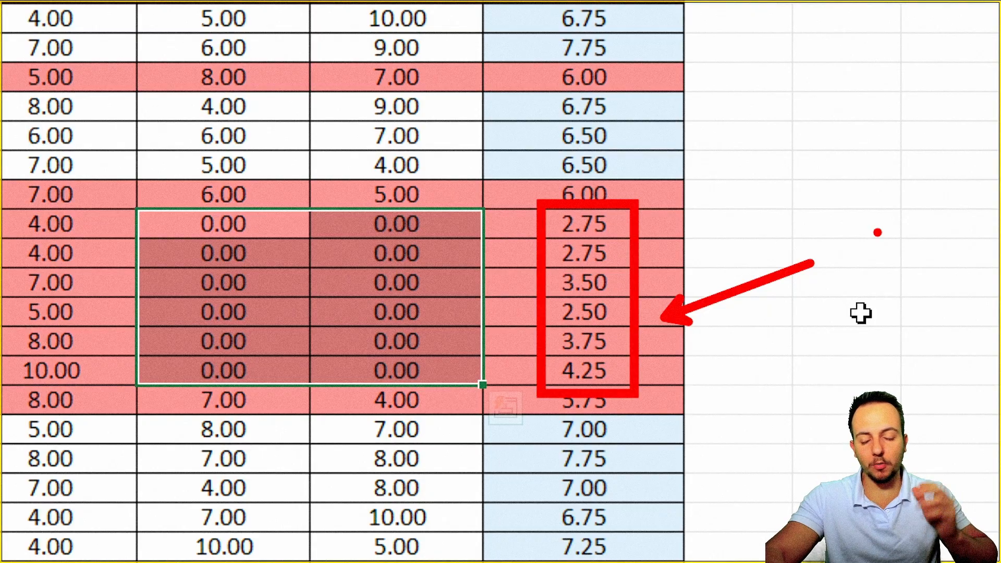
Undo the zeros entered in the TEST 003 and TEST 004 grades.
{"action": "key", "text": "Escape"}
{"action": "key", "text": "ctrl+q"}
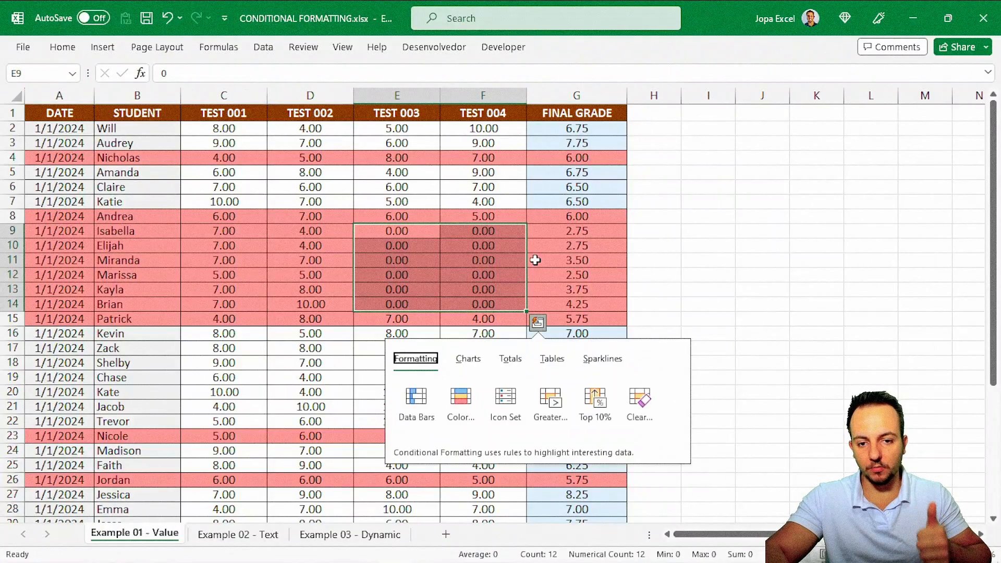
{"action": "key", "text": "Escape"}
{"action": "key", "text": "ctrl+z"}
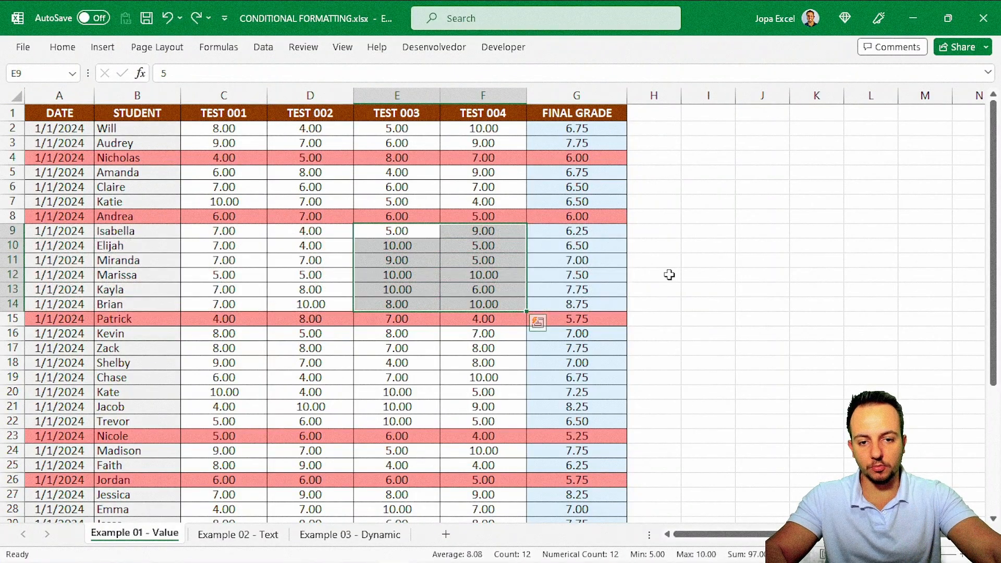
Look over the Example 02 - Text and Example 03 - Dynamic sheets, ending on Example 02 - Text.
{"action": "left_click", "coordinate": [76, 114]}
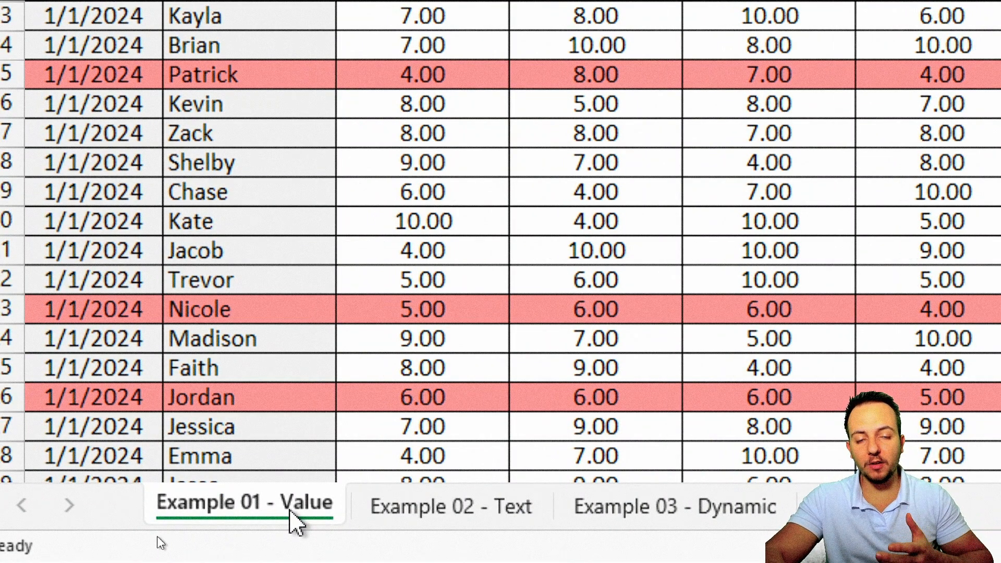
{"action": "left_click", "coordinate": [453, 513]}
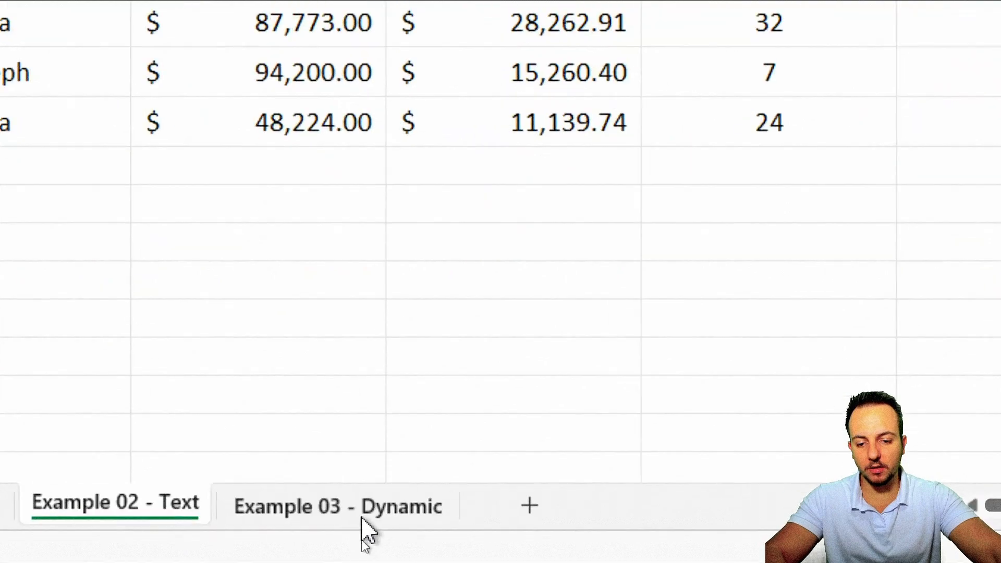
{"action": "left_click", "coordinate": [357, 537]}
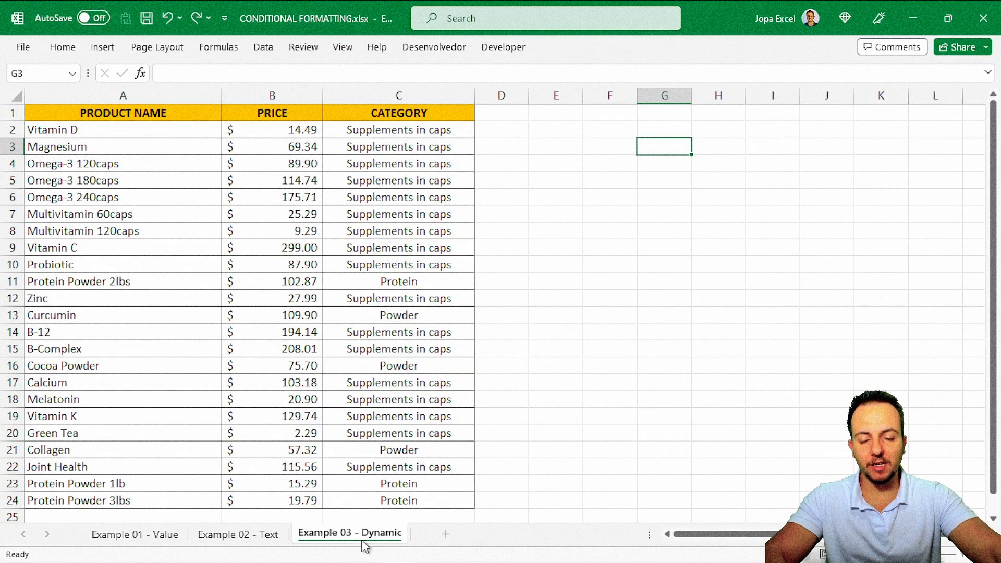
{"action": "left_click", "coordinate": [222, 537]}
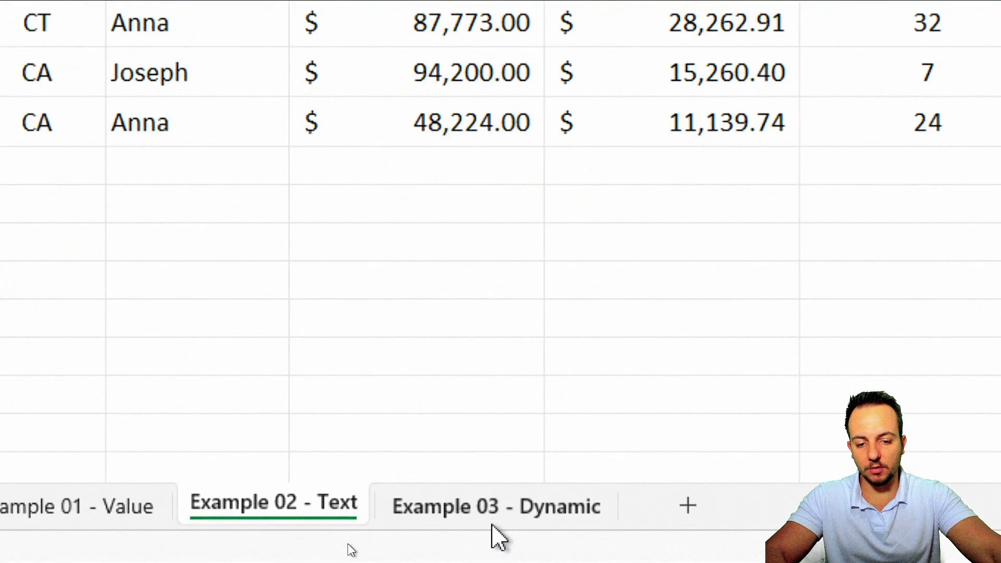
{"action": "left_click", "coordinate": [348, 542]}
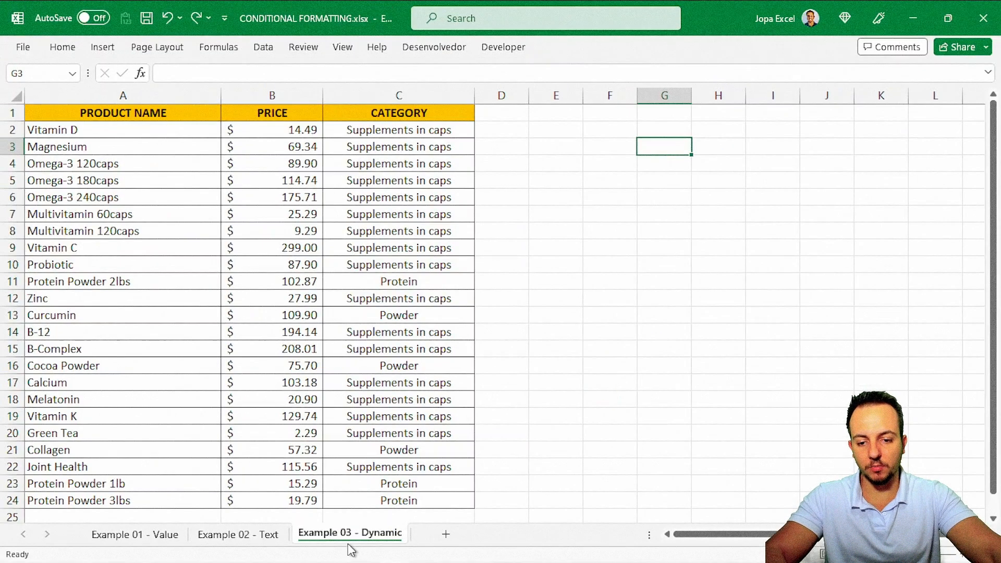
{"action": "left_click", "coordinate": [280, 534]}
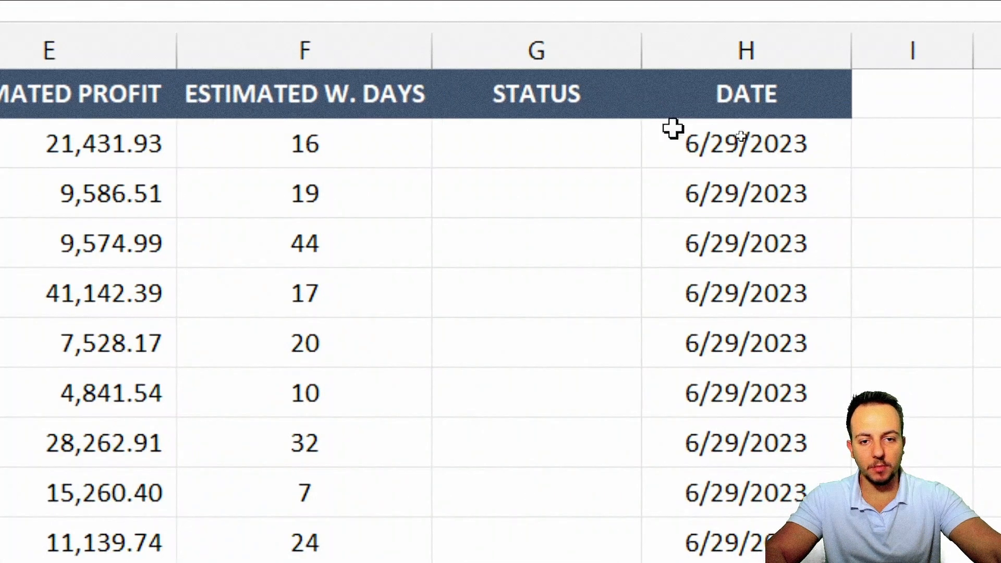
Set the STATUS of project Z-929 to APPROVED and of project H-427 to DENIED.
{"action": "left_click", "coordinate": [723, 146]}
{"action": "left_click", "coordinate": [658, 157]}
{"action": "left_click", "coordinate": [579, 183]}
{"action": "left_click", "coordinate": [569, 188]}
{"action": "left_click", "coordinate": [655, 205]}
{"action": "left_click", "coordinate": [545, 260]}
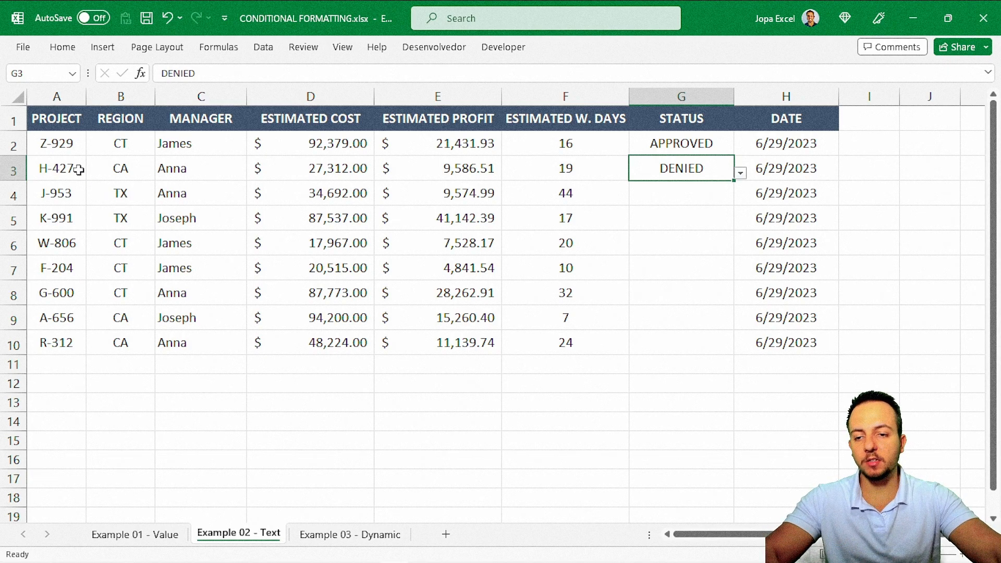
Start a new conditional formatting rule for the project data A2:H10 that uses a formula to determine which cells to format.
{"action": "left_click_drag", "start_coordinate": [62, 150], "coordinate": [761, 345]}
{"action": "mouse_move", "coordinate": [78, 143]}
{"action": "left_mouse_down"}
{"action": "mouse_move", "coordinate": [469, 232]}
{"action": "mouse_move", "coordinate": [764, 342]}
{"action": "left_mouse_up"}
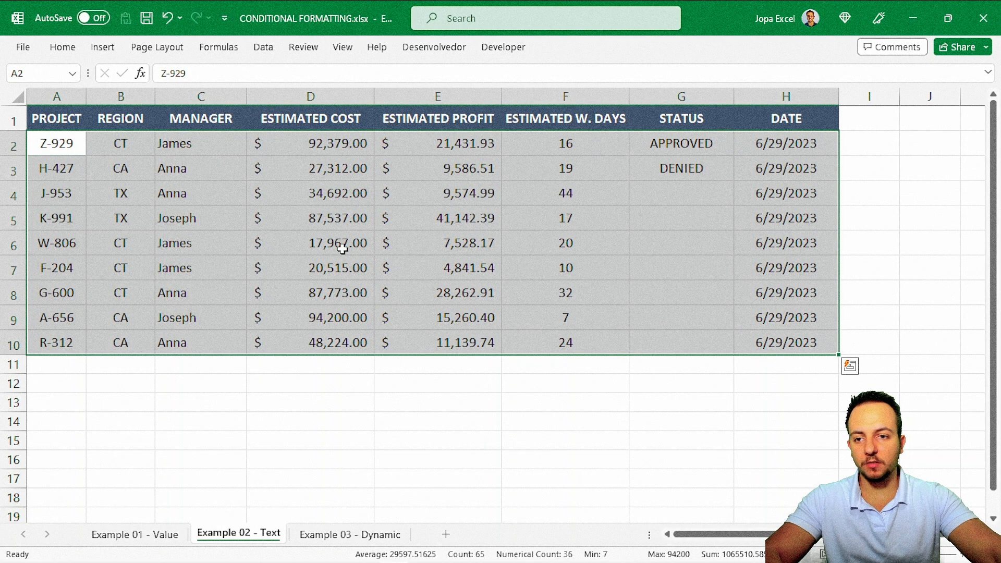
{"action": "left_click", "coordinate": [68, 54]}
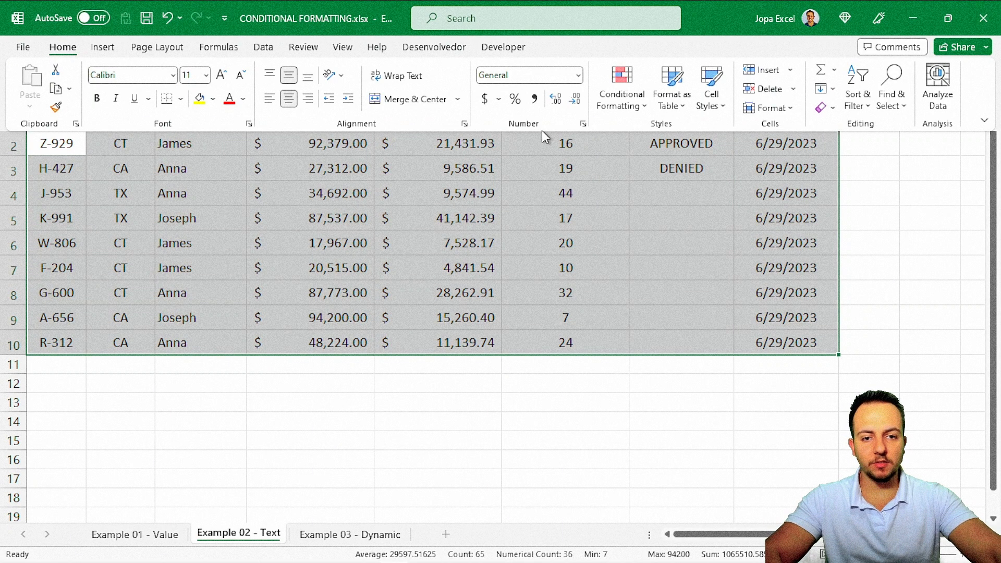
{"action": "left_click", "coordinate": [616, 109]}
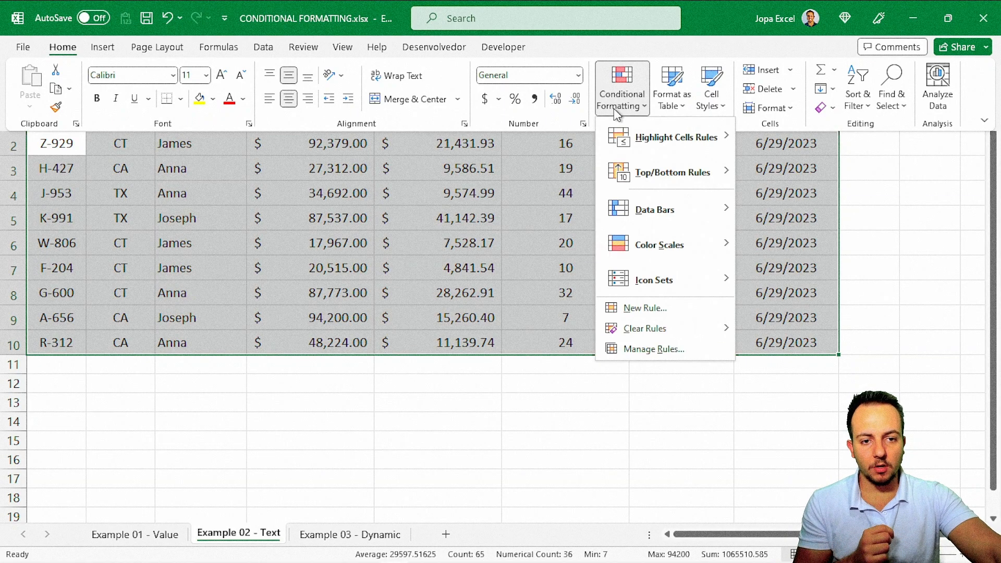
{"action": "left_click", "coordinate": [648, 307]}
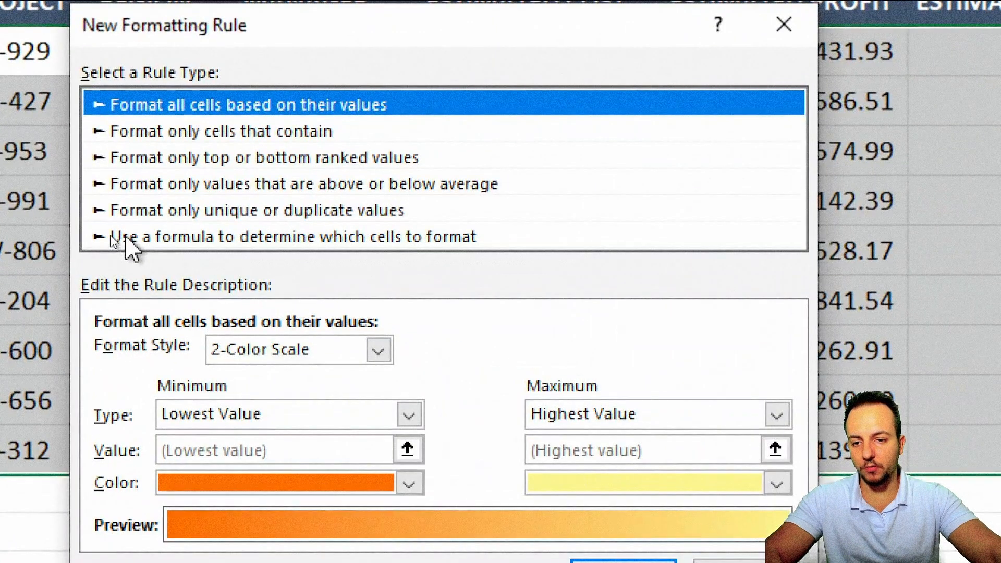
{"action": "left_click", "coordinate": [119, 236]}
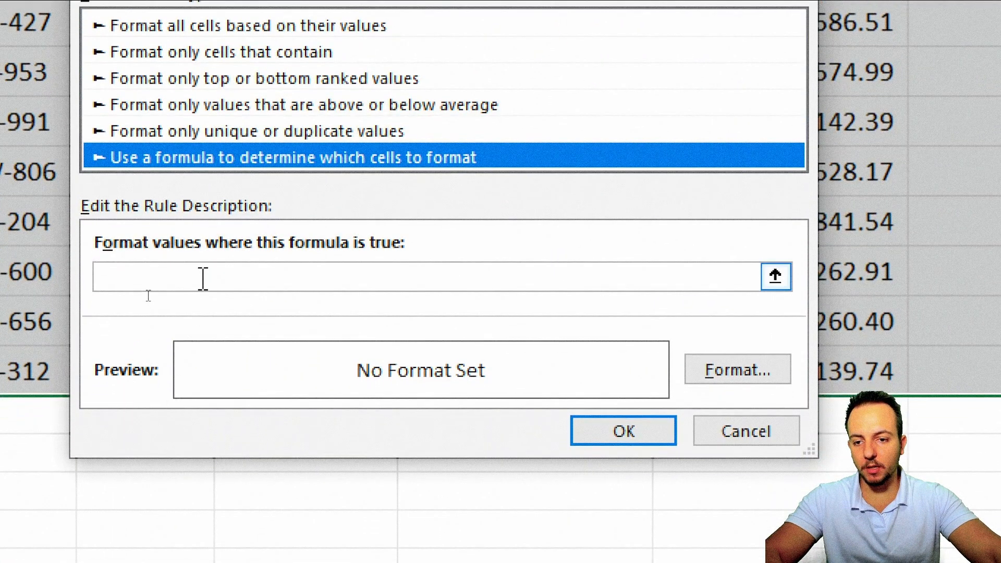
Enter the rule formula =$G2="DENIED", referencing the first STATUS cell with only its column locked.
{"action": "left_click", "coordinate": [181, 348]}
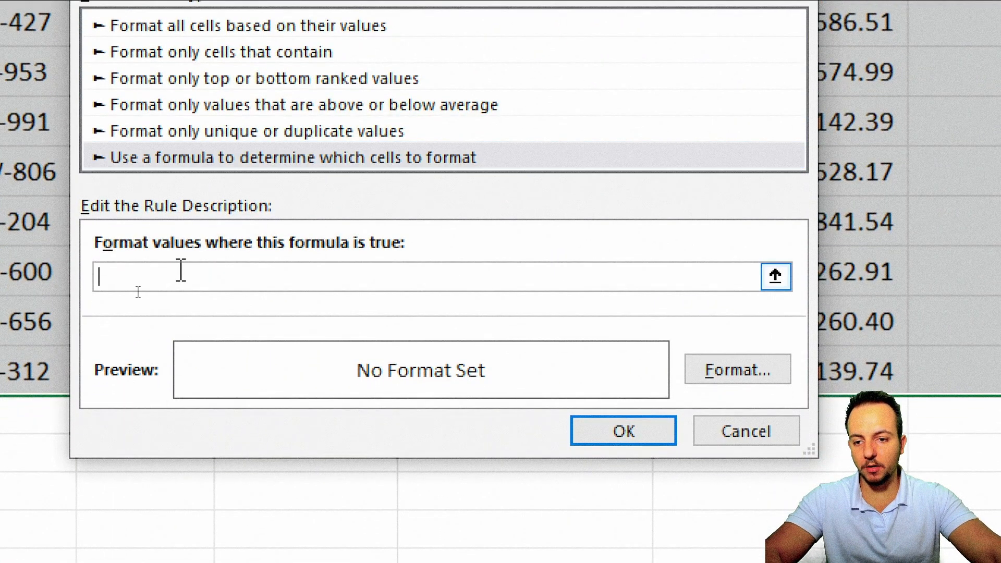
{"action": "type", "text": "="}
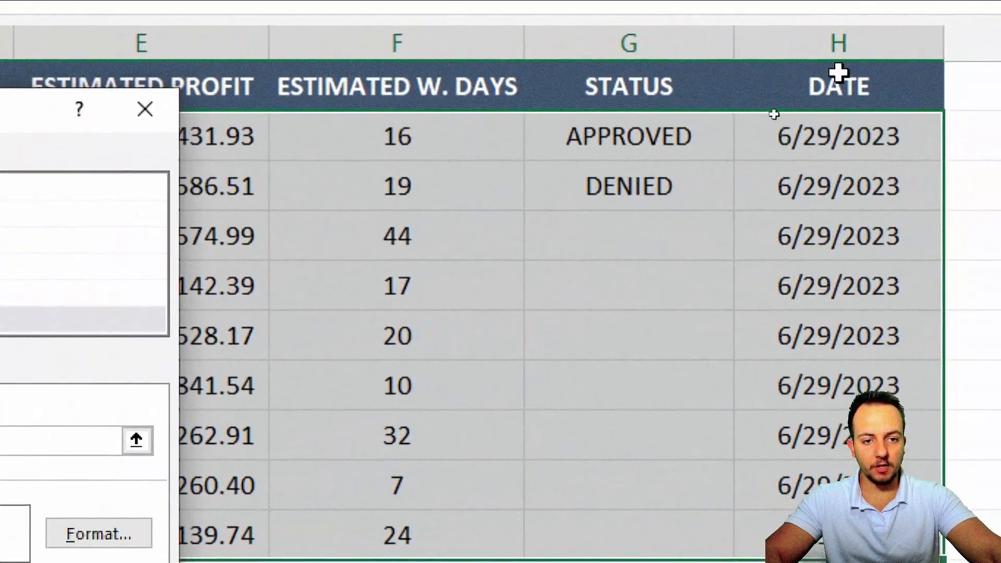
{"action": "left_click", "coordinate": [601, 144]}
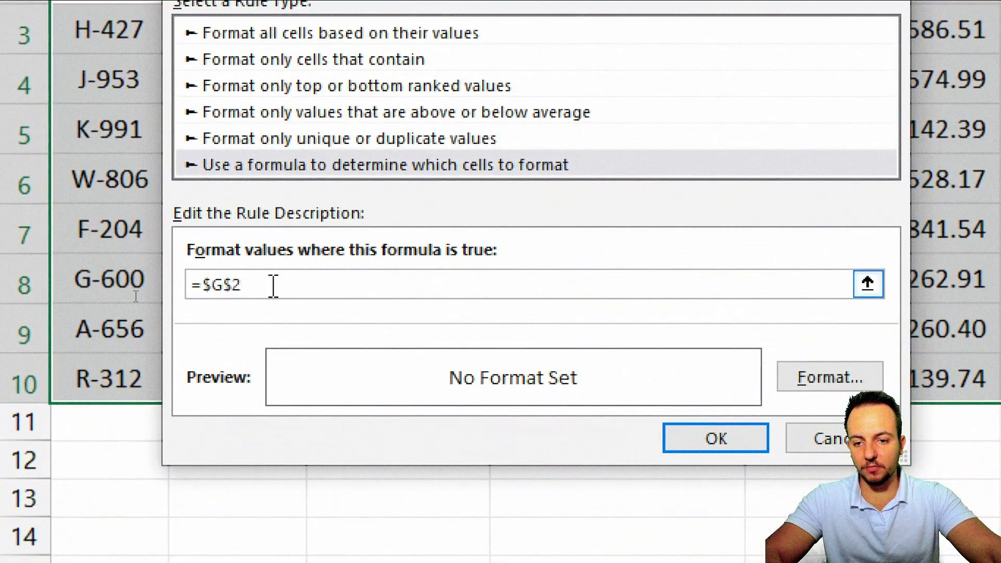
{"action": "left_click", "coordinate": [235, 287]}
{"action": "key", "text": "BackSpace"}
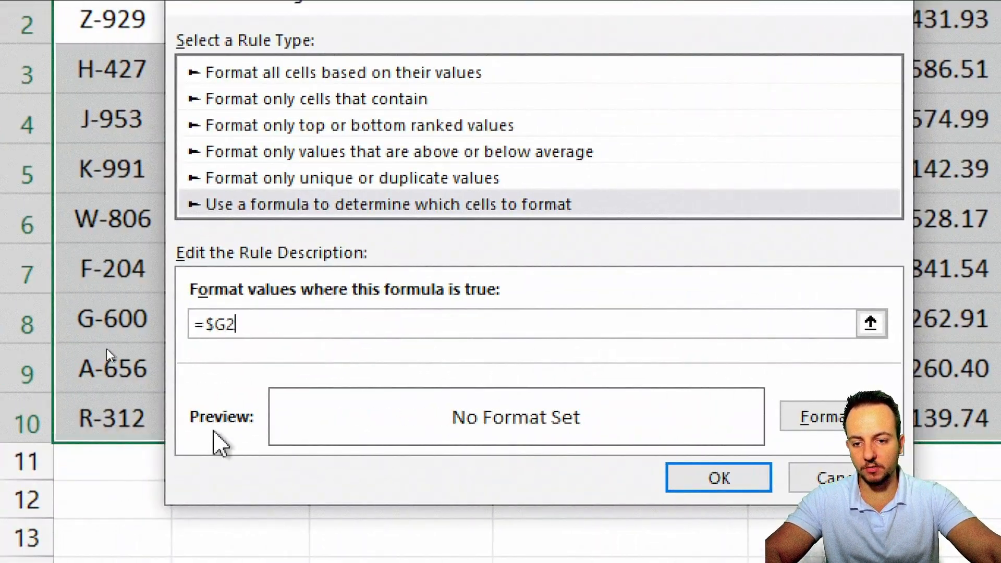
{"action": "type", "text": "=\""}
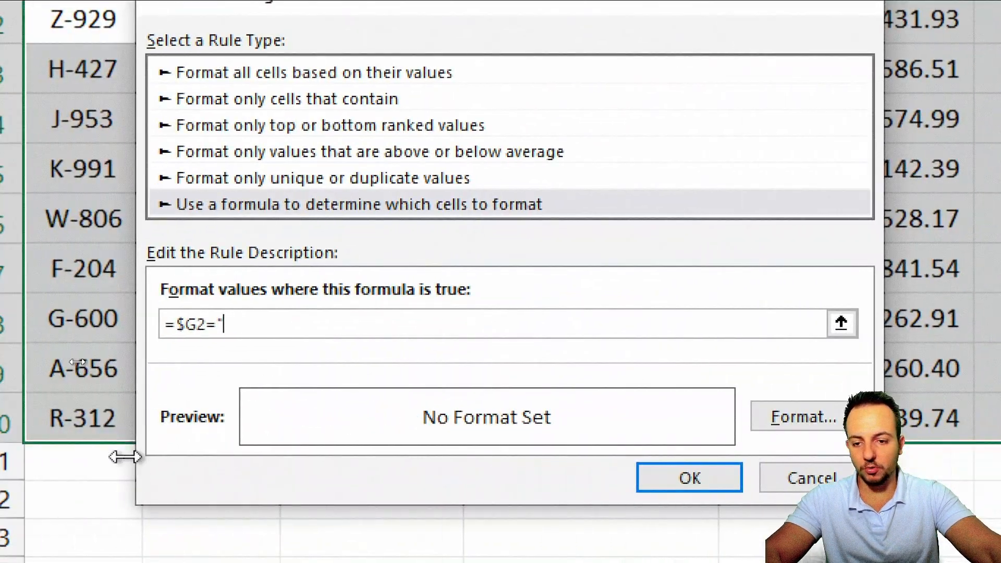
{"action": "type", "text": "DENIED"}
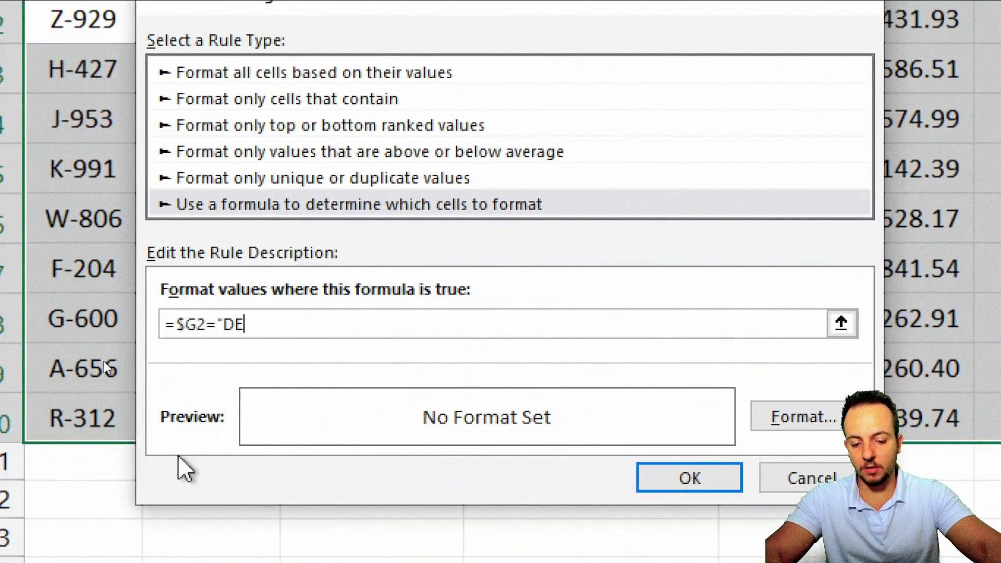
{"action": "type", "text": "\""}
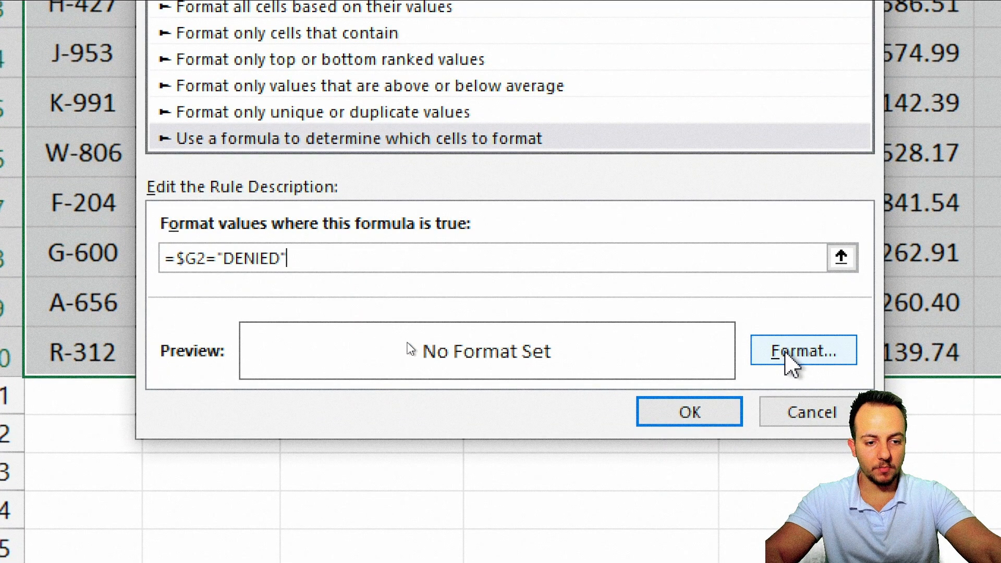
Give the DENIED rule a light red fill picked from the standard colors palette and apply the rule to the project data.
{"action": "left_click", "coordinate": [792, 351]}
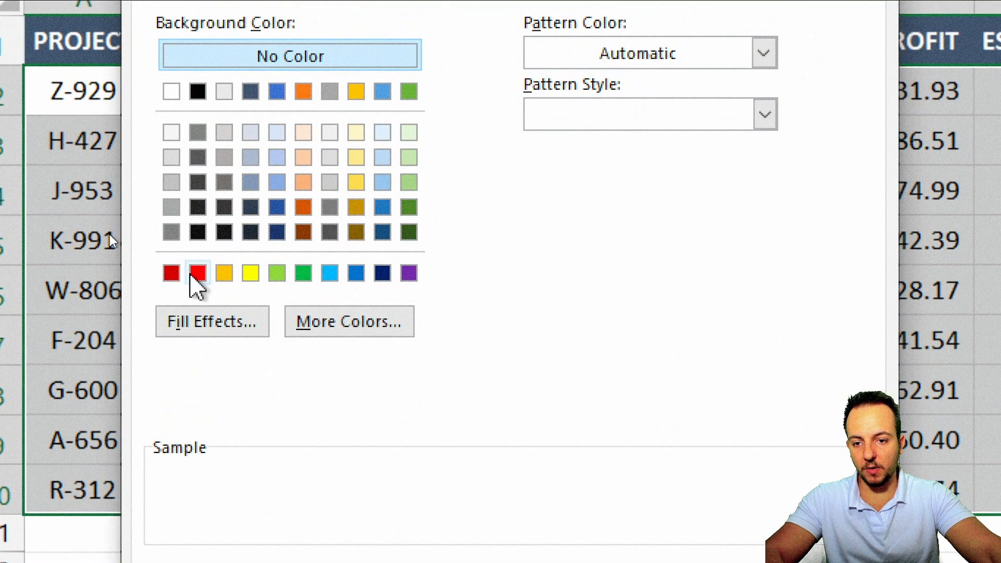
{"action": "left_click", "coordinate": [345, 338]}
{"action": "left_click", "coordinate": [462, 295]}
{"action": "left_click", "coordinate": [441, 328]}
{"action": "left_click", "coordinate": [453, 307]}
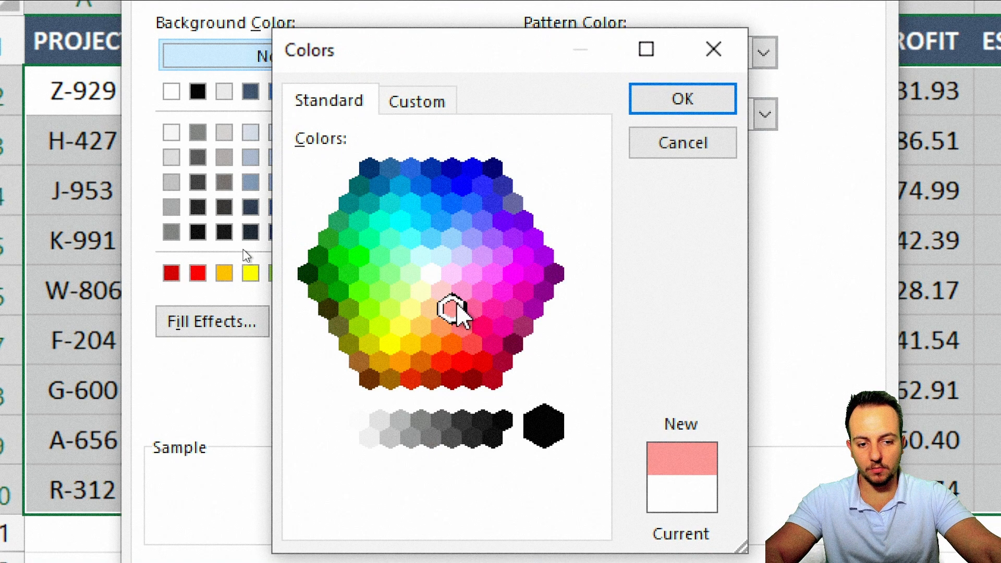
{"action": "left_click", "coordinate": [713, 110]}
{"action": "left_click", "coordinate": [687, 562]}
{"action": "left_click", "coordinate": [673, 541]}
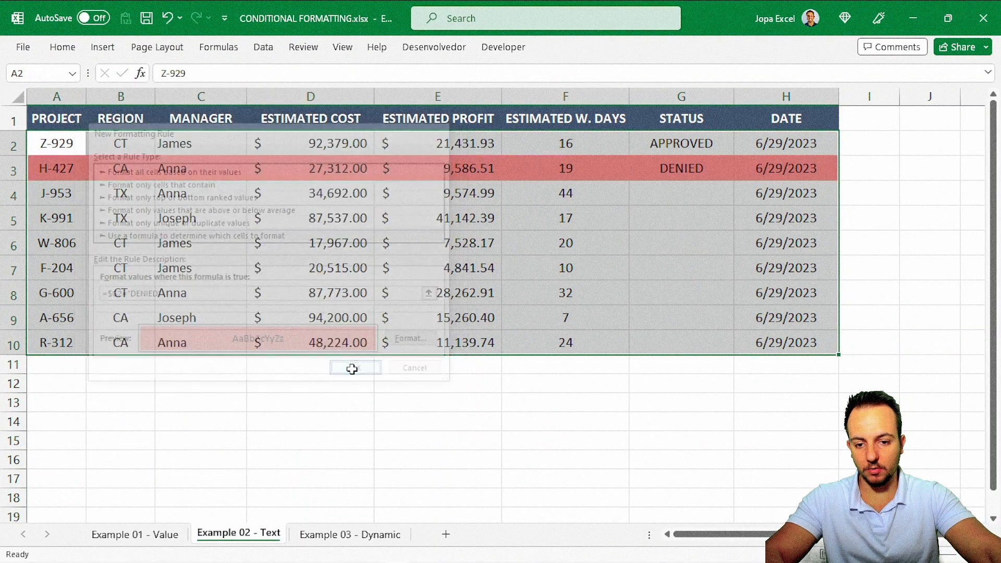
{"action": "left_click", "coordinate": [417, 344]}
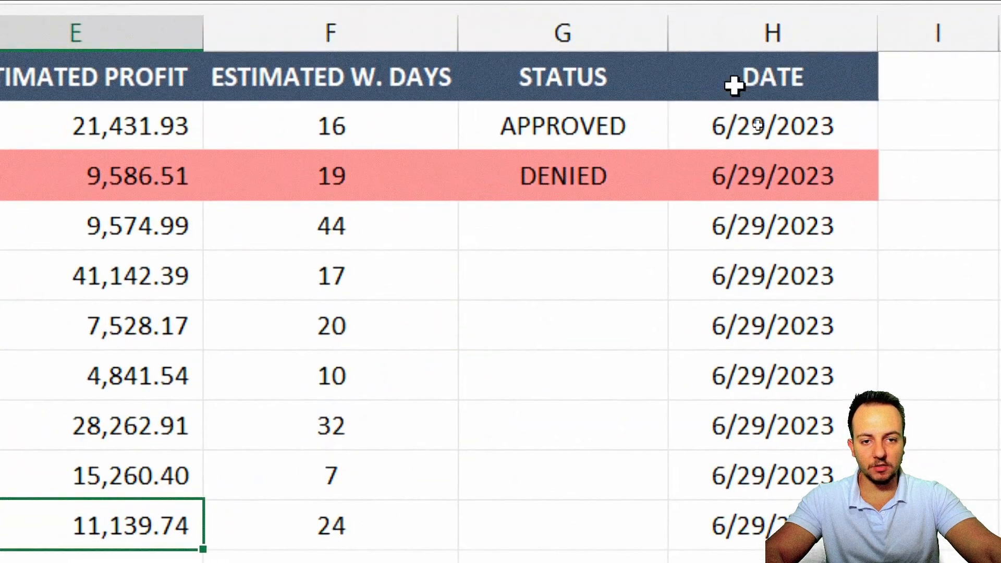
Test the DENIED rule by setting the STATUS of project K-991 to DENIED and changing it to APPROVED.
{"action": "left_click", "coordinate": [614, 132]}
{"action": "left_click", "coordinate": [615, 290]}
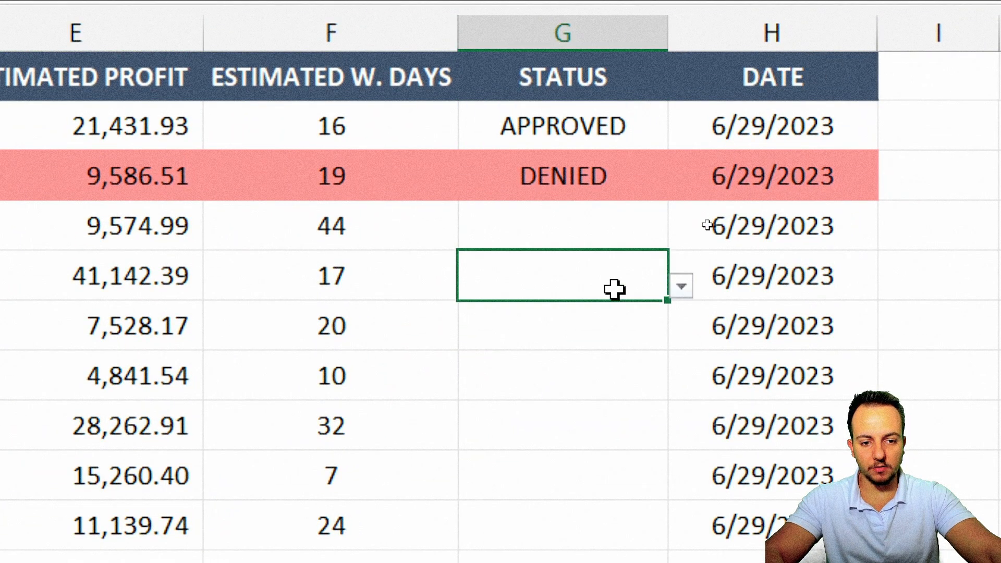
{"action": "left_click", "coordinate": [112, 280]}
{"action": "left_click", "coordinate": [541, 291]}
{"action": "left_click", "coordinate": [589, 287]}
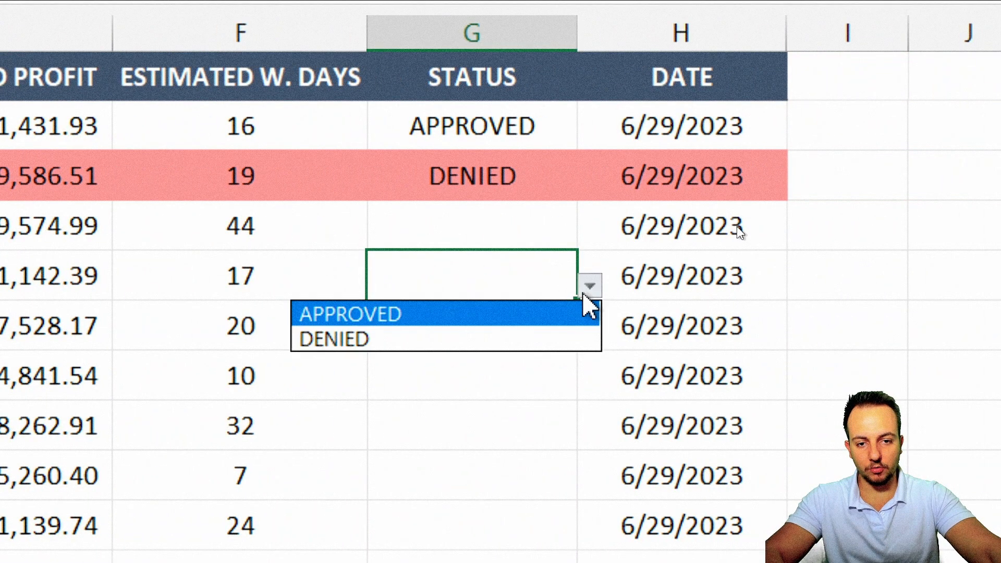
{"action": "left_click", "coordinate": [416, 339]}
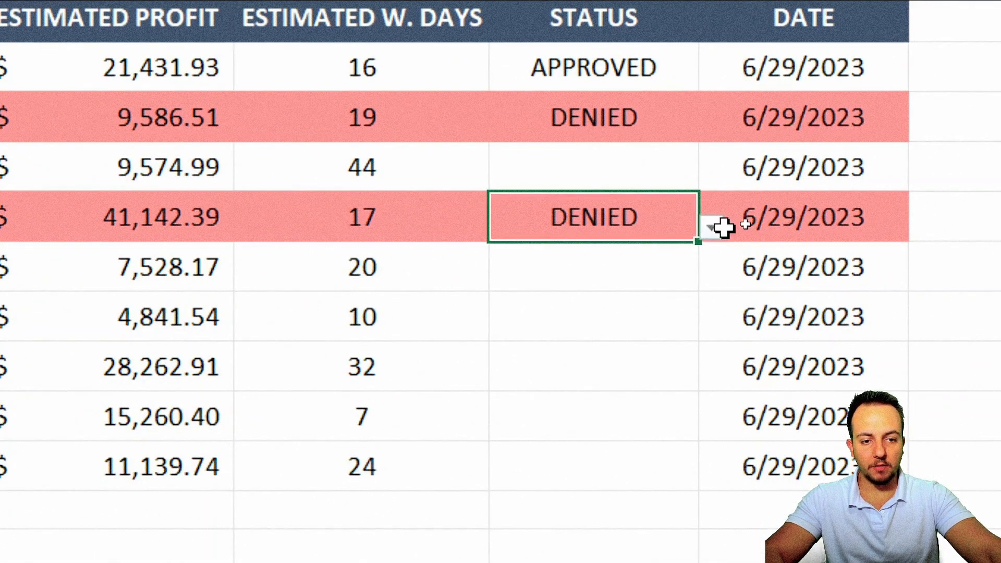
{"action": "left_click", "coordinate": [741, 222]}
{"action": "left_click", "coordinate": [636, 255]}
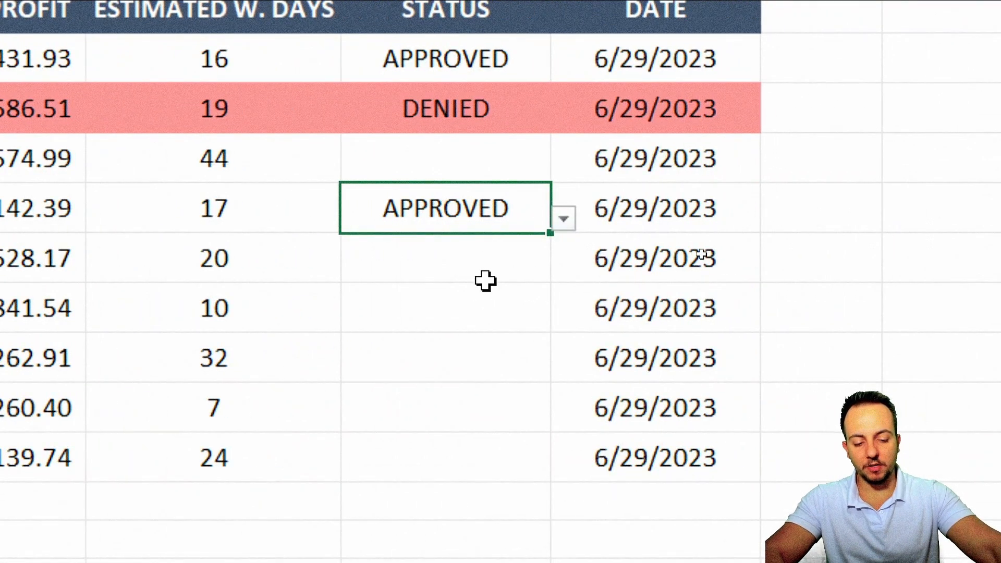
Clear the STATUS entries of projects K-991, H-427 and Z-929.
{"action": "key", "text": "Delete"}
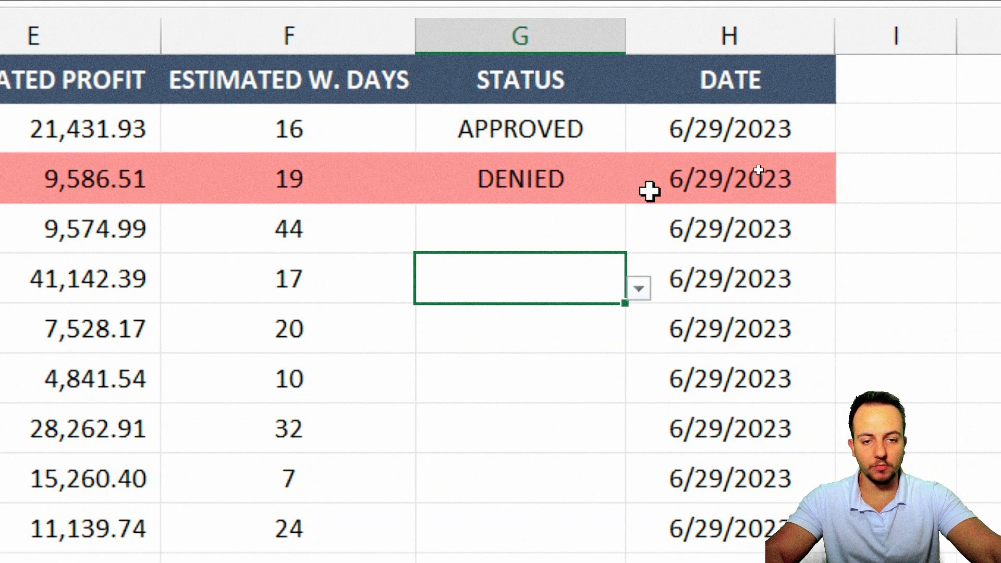
{"action": "left_click", "coordinate": [536, 177]}
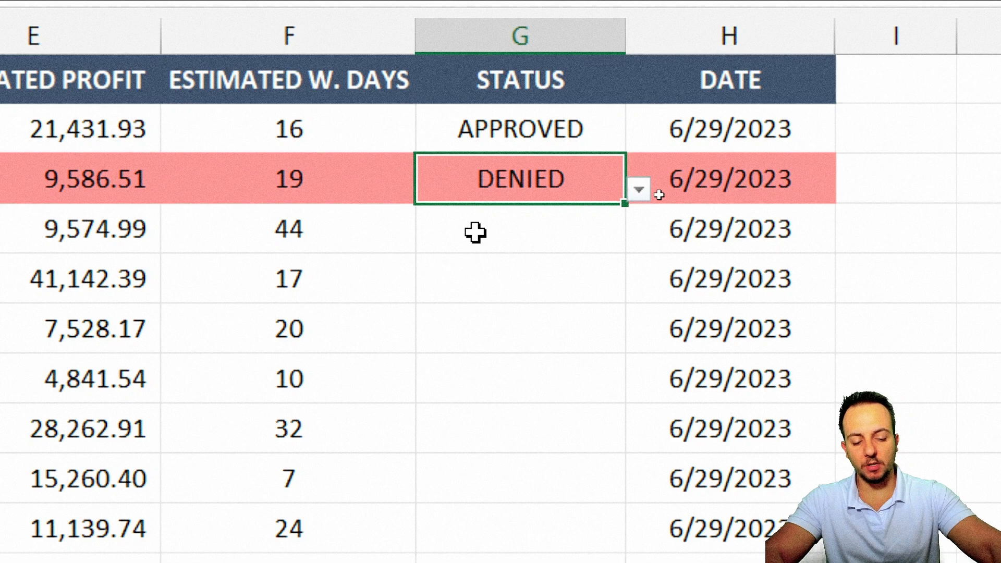
{"action": "key", "text": "Delete"}
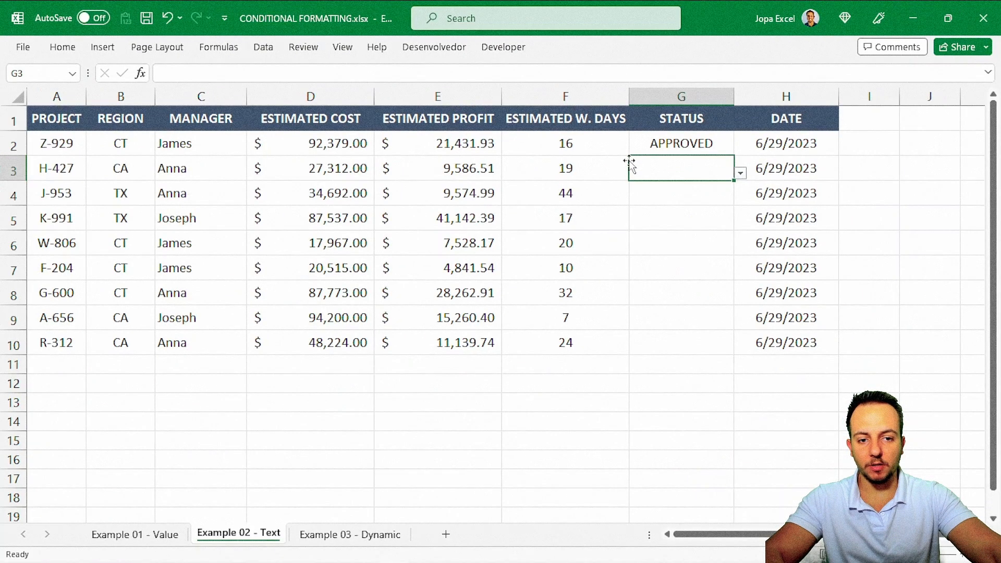
{"action": "left_click", "coordinate": [655, 146]}
{"action": "key", "text": "Delete"}
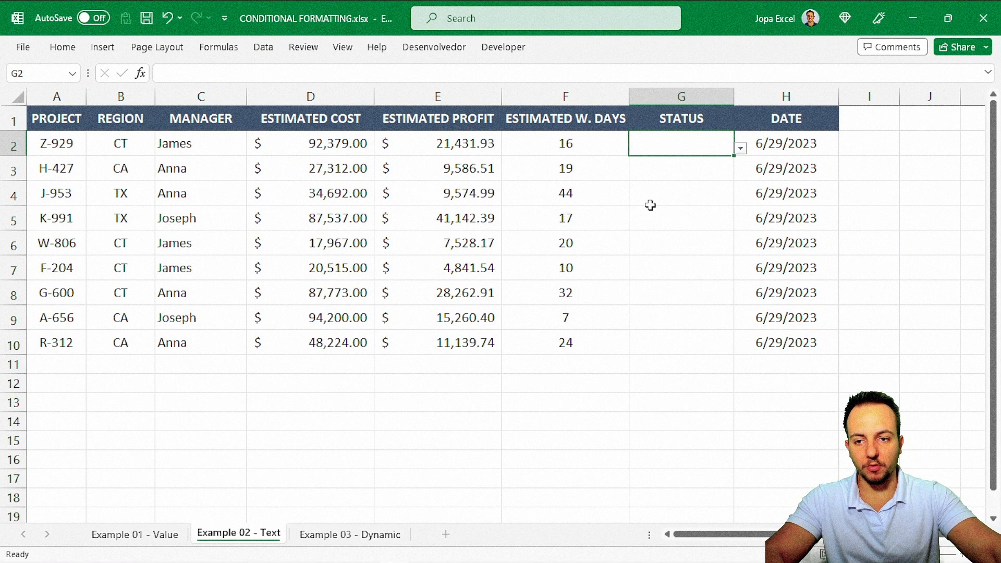
Start a formula-based conditional formatting rule for the project data A2:H10 with the formula =$G2="APPROVED".
{"action": "left_click_drag", "start_coordinate": [72, 143], "coordinate": [782, 344]}
{"action": "left_click", "coordinate": [62, 47]}
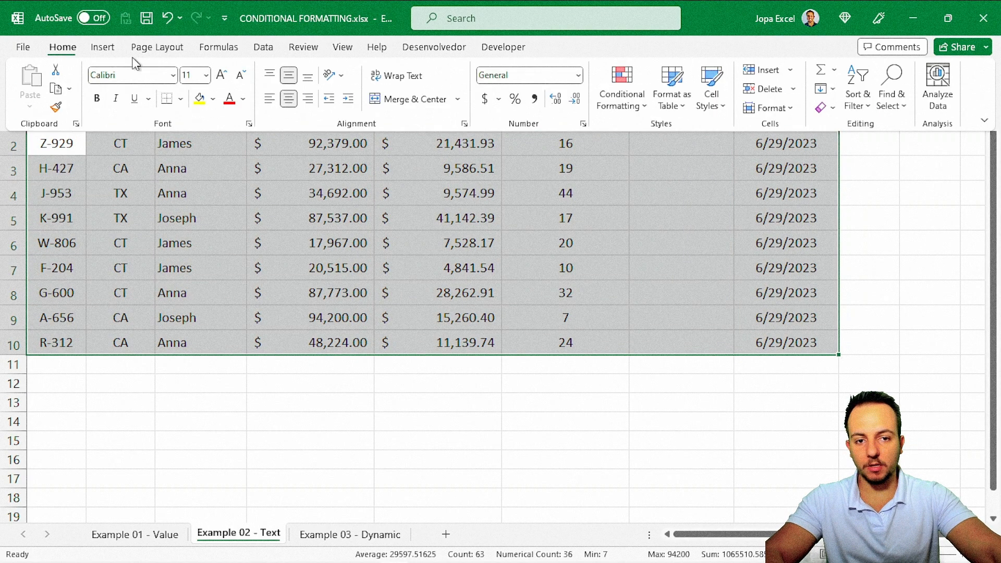
{"action": "left_click", "coordinate": [624, 102]}
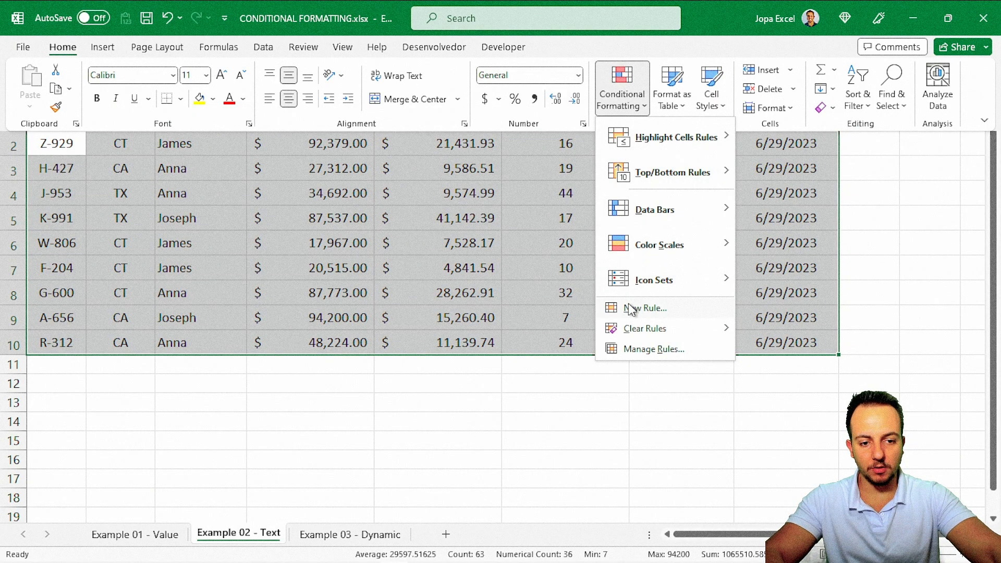
{"action": "left_click", "coordinate": [630, 309]}
{"action": "left_click_drag", "start_coordinate": [214, 124], "coordinate": [200, 150]}
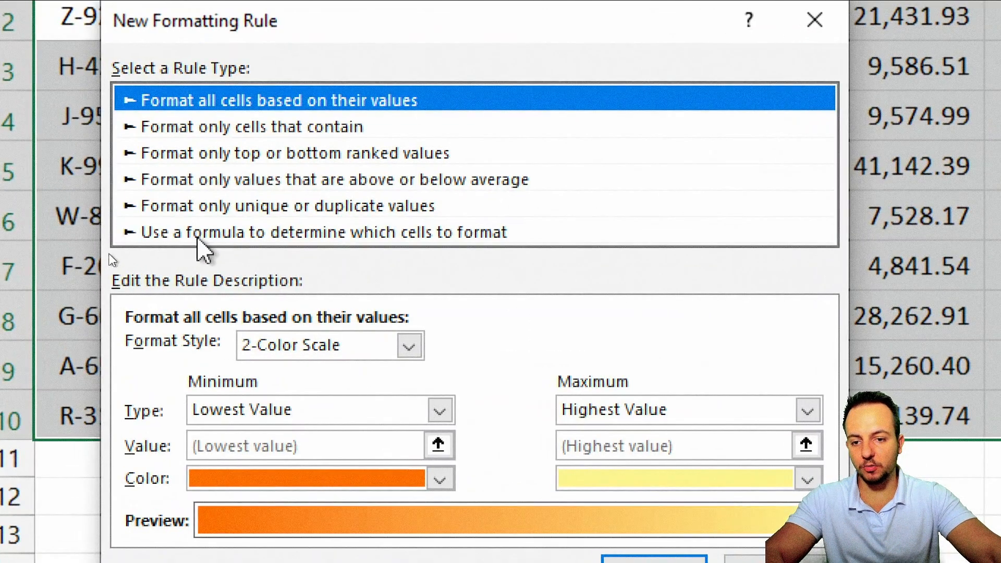
{"action": "left_click", "coordinate": [110, 252]}
{"action": "left_click", "coordinate": [119, 312]}
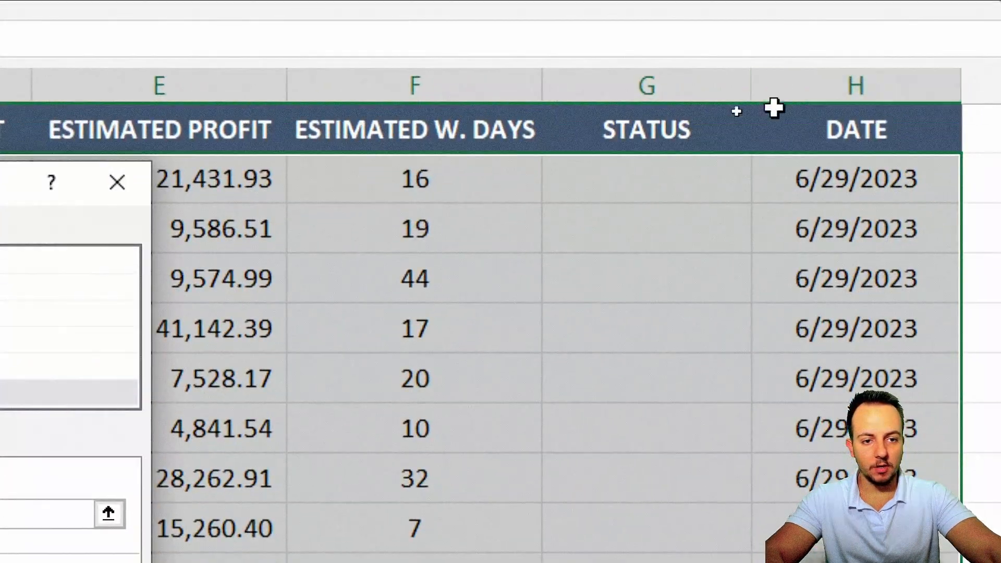
{"action": "left_click", "coordinate": [637, 177]}
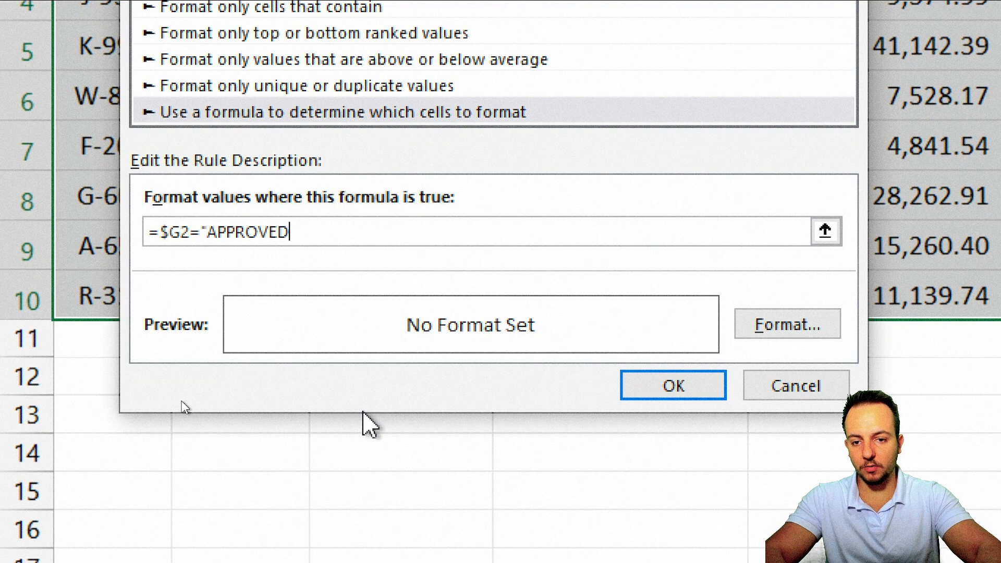
Give the APPROVED rule a light green fill picked from the standard colors palette and apply the rule.
{"action": "left_click", "coordinate": [766, 334]}
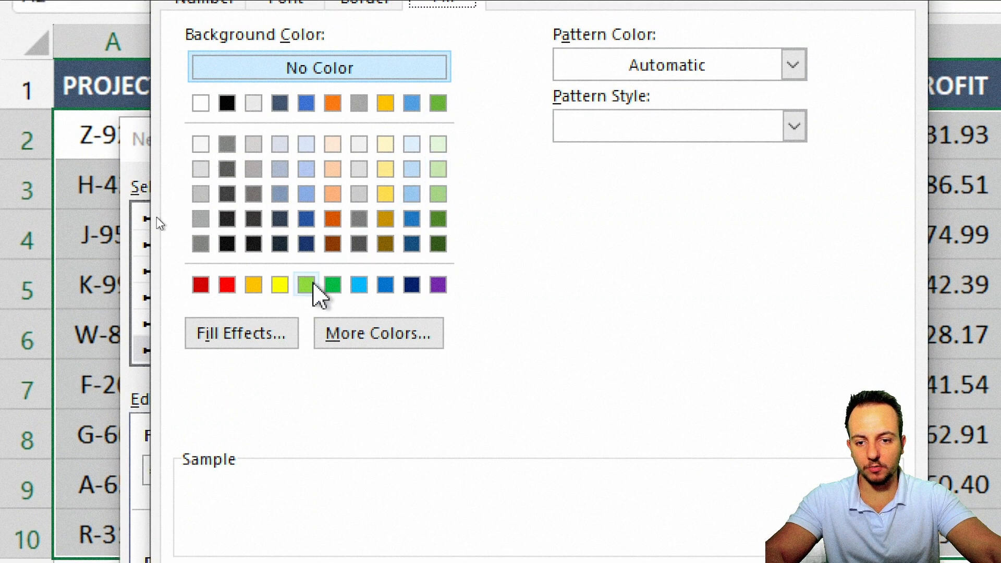
{"action": "left_click", "coordinate": [363, 342]}
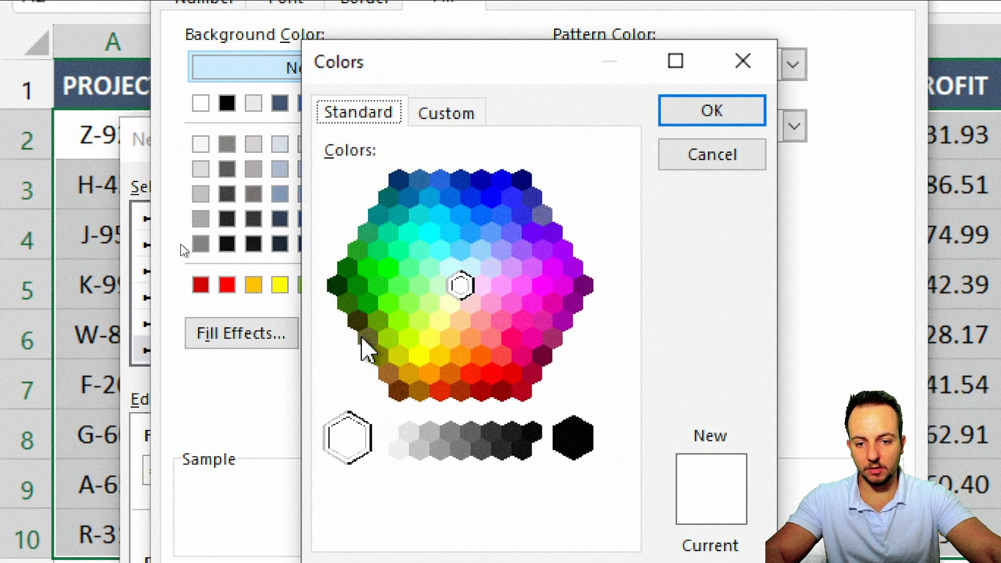
{"action": "left_click", "coordinate": [431, 270]}
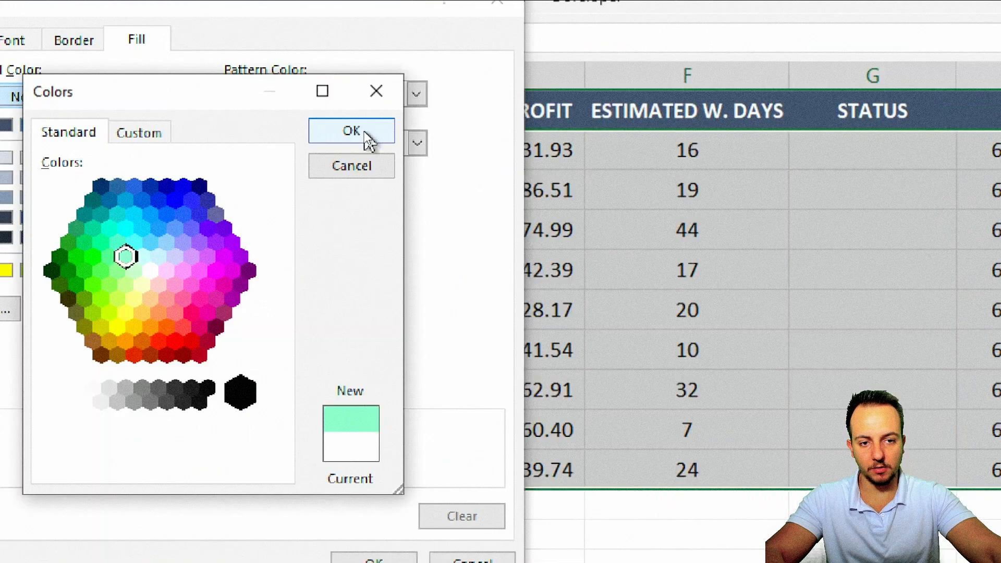
{"action": "left_click", "coordinate": [717, 113]}
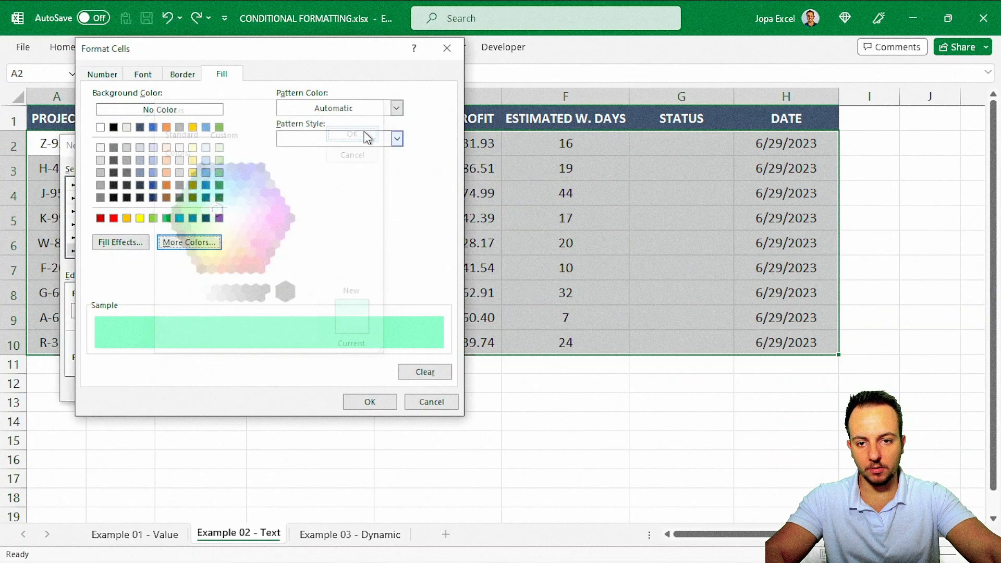
{"action": "left_click", "coordinate": [365, 400]}
{"action": "left_click", "coordinate": [335, 384]}
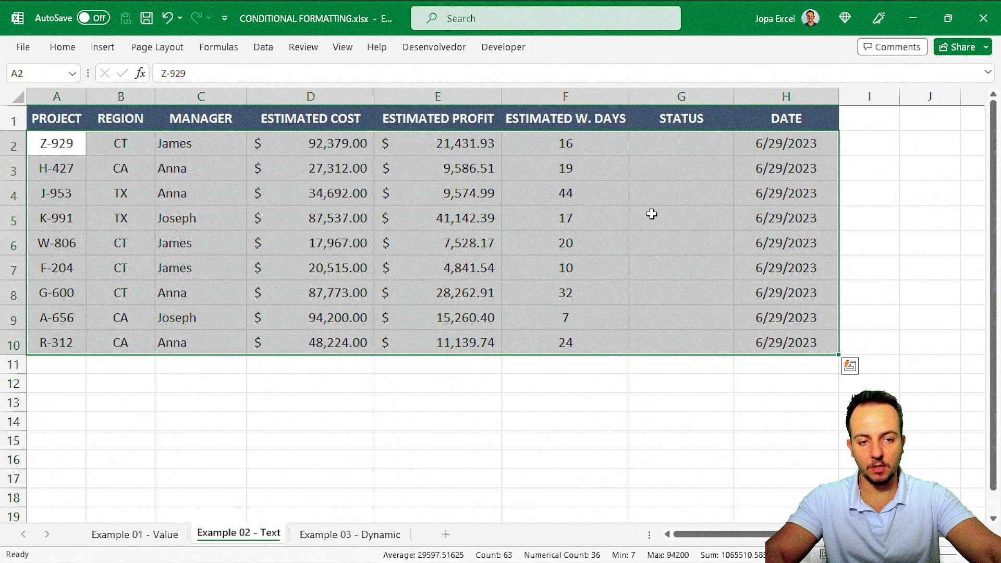
Set the STATUS of project Z-929 to APPROVED and of projects H-427 and J-953 to DENIED.
{"action": "left_click", "coordinate": [649, 217]}
{"action": "left_click", "coordinate": [714, 144]}
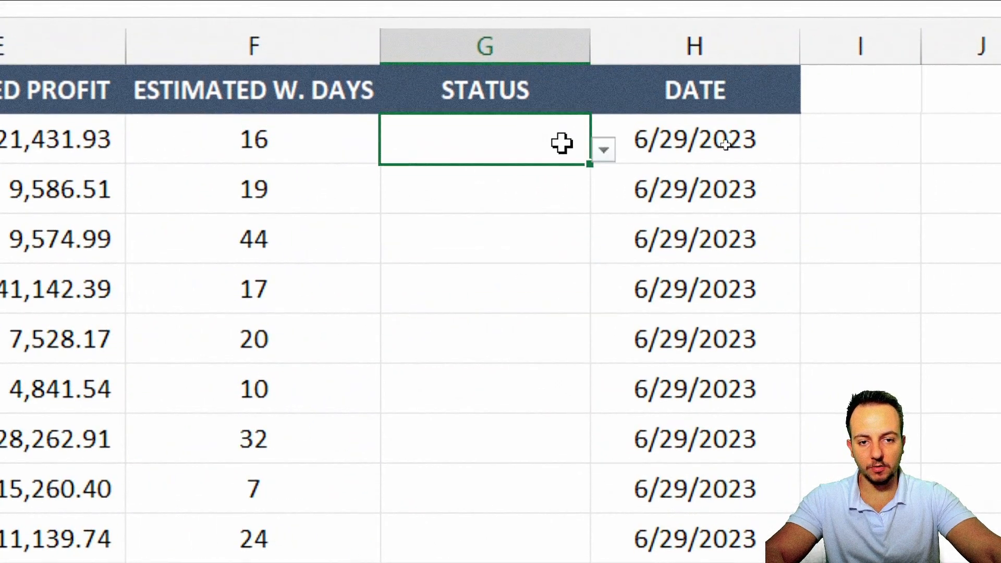
{"action": "key", "text": "alt+Down"}
{"action": "key", "text": "Return"}
{"action": "key", "text": "Down"}
{"action": "key", "text": "alt+Down"}
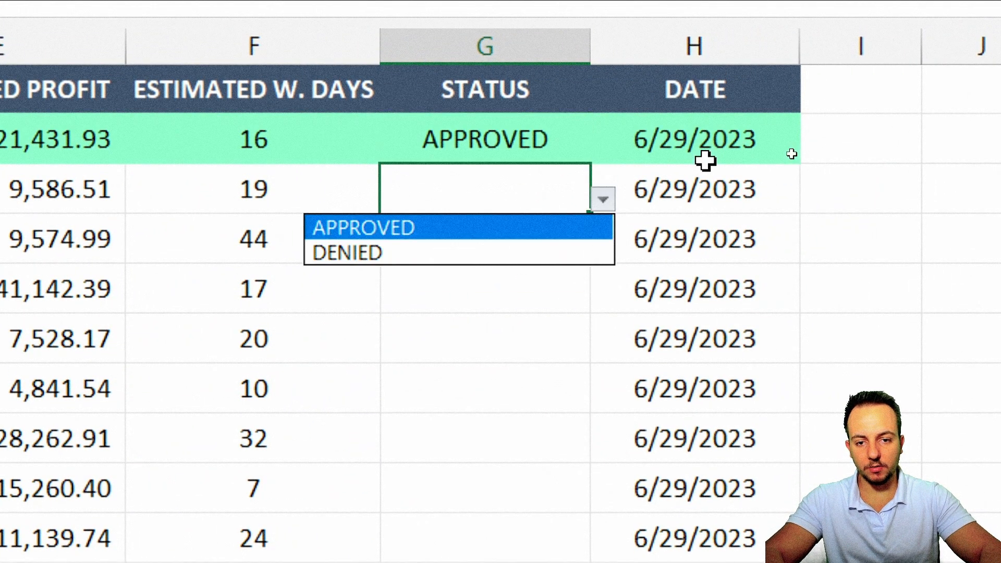
{"action": "key", "text": "Down"}
{"action": "key", "text": "Return"}
{"action": "key", "text": "Down"}
{"action": "key", "text": "alt+Down"}
{"action": "key", "text": "Down"}
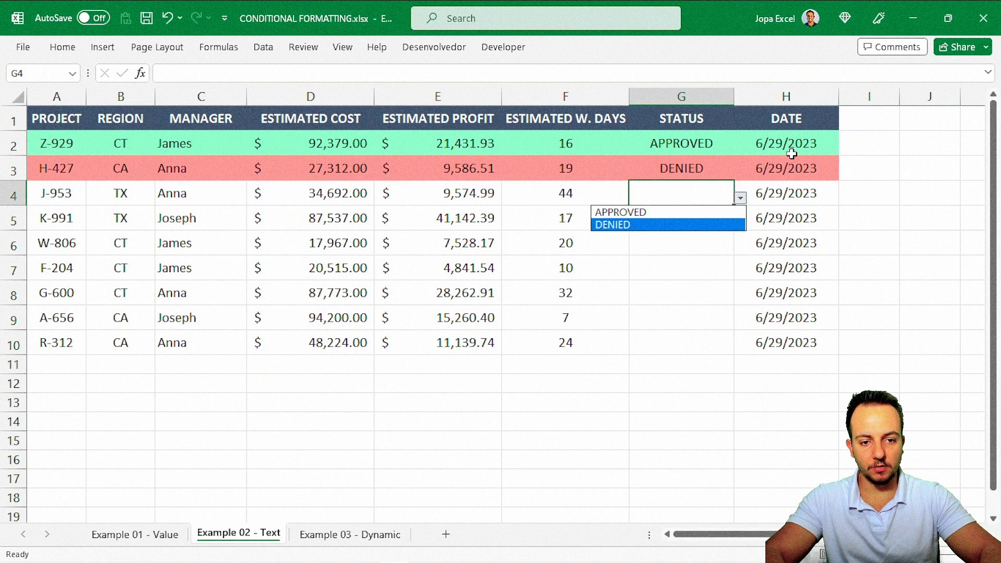
{"action": "key", "text": "Return"}
Set the STATUS of projects K-991, W-806, F-204 and G-600 to APPROVED.
{"action": "key", "text": "Down"}
{"action": "key", "text": "alt+Down"}
{"action": "key", "text": "Return"}
{"action": "key", "text": "Down"}
{"action": "key", "text": "alt+Down"}
{"action": "key", "text": "Return"}
{"action": "key", "text": "Down"}
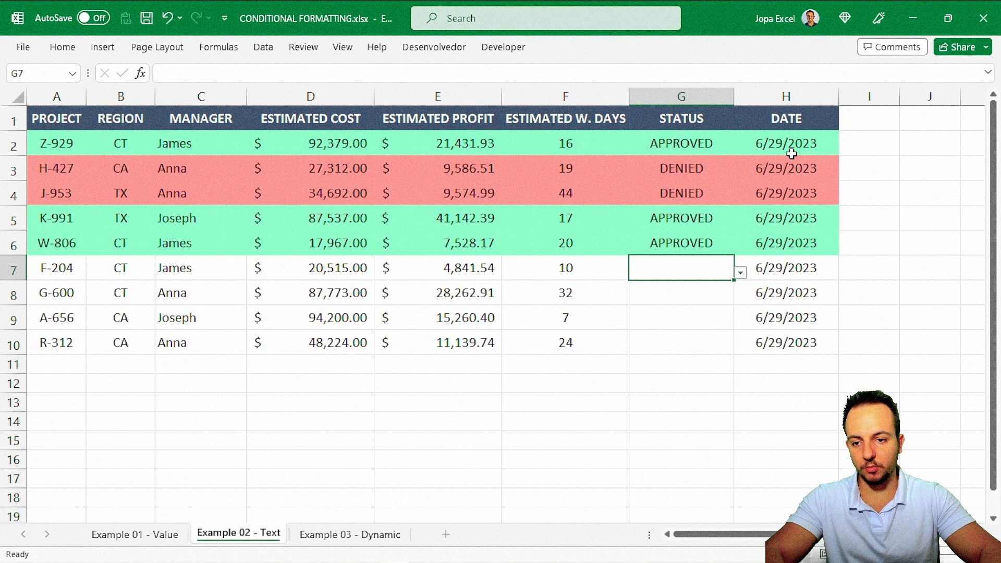
{"action": "key", "text": "alt+Down"}
{"action": "key", "text": "Return"}
{"action": "key", "text": "Down"}
{"action": "key", "text": "alt+Down"}
{"action": "key", "text": "Return"}
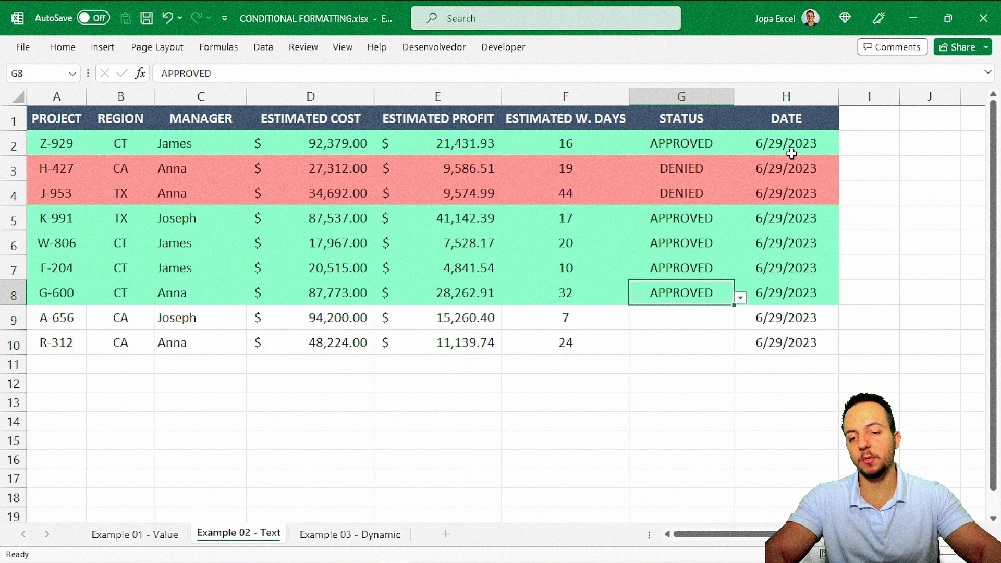
Set the STATUS of projects R-312 and W-806 to DENIED, leaving project A-656 blank.
{"action": "key", "text": "Down"}
{"action": "key", "text": "Down"}
{"action": "key", "text": "alt+Down"}
{"action": "key", "text": "Down"}
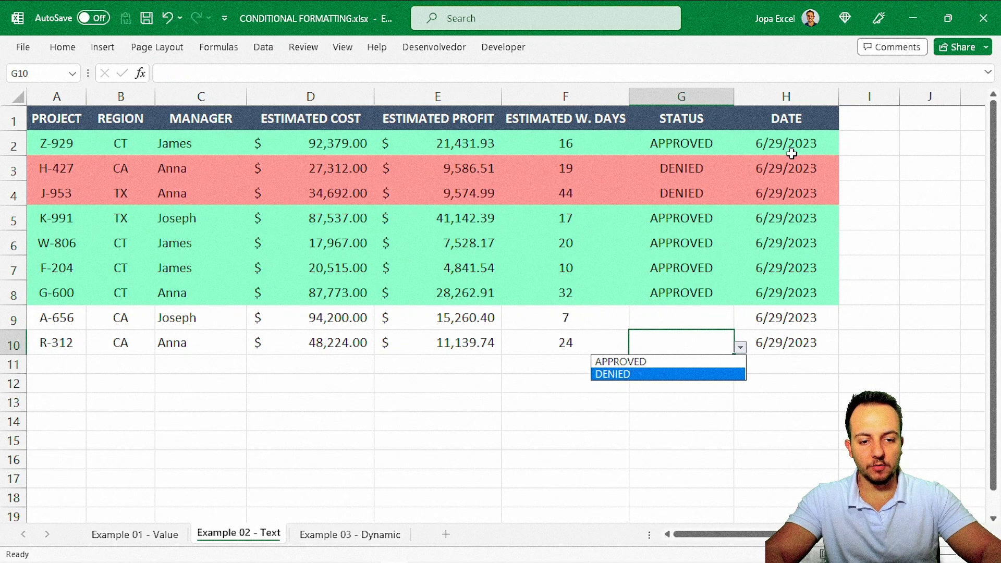
{"action": "key", "text": "Return"}
{"action": "key", "text": "Up"}
{"action": "key", "text": "Up"}
{"action": "key", "text": "Up"}
{"action": "key", "text": "Up"}
{"action": "key", "text": "alt+Down"}
{"action": "key", "text": "Down"}
{"action": "key", "text": "Return"}
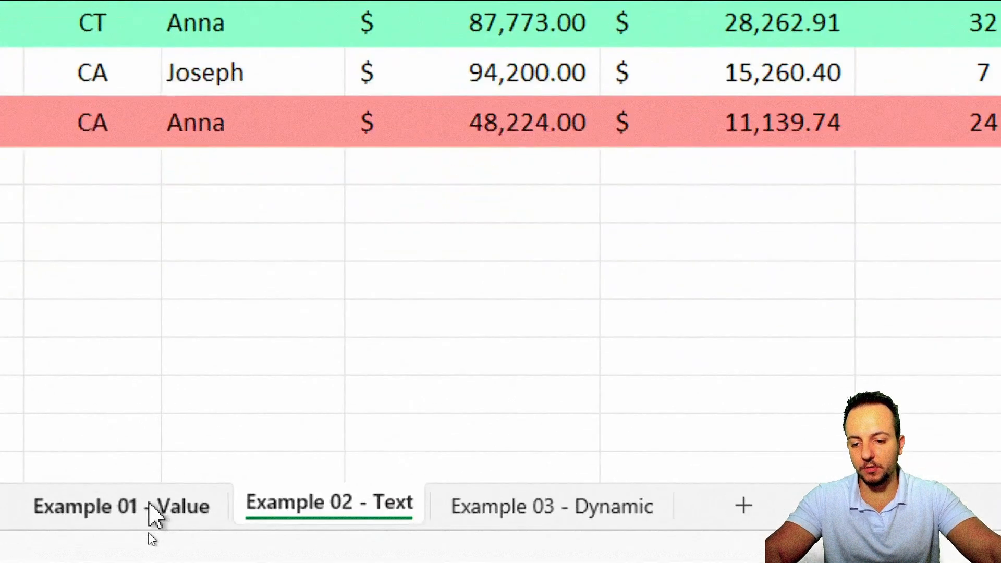
Compare the row highlighting on the Example 01 - Value and Example 02 - Text sheets.
{"action": "left_click", "coordinate": [147, 537]}
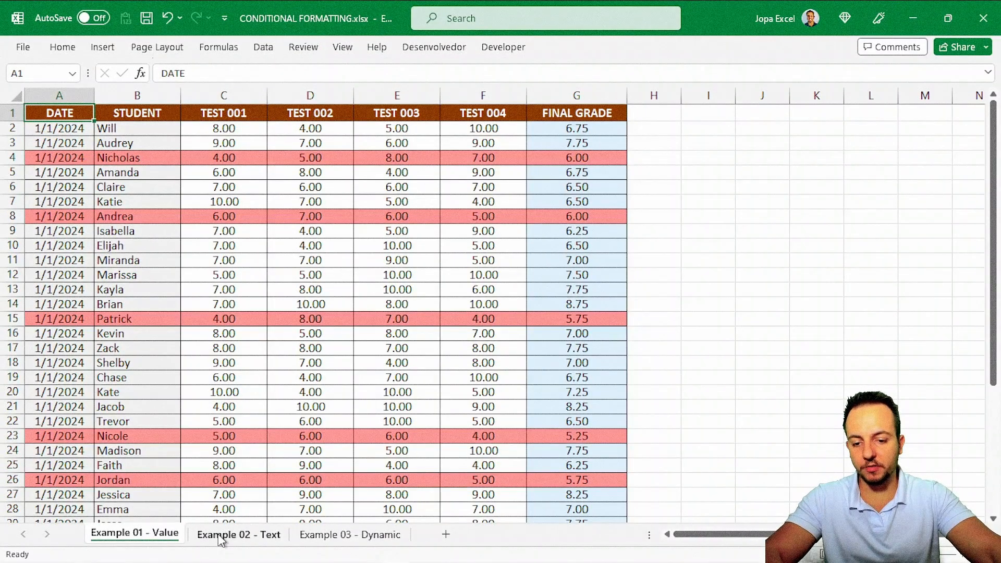
{"action": "left_click", "coordinate": [221, 536]}
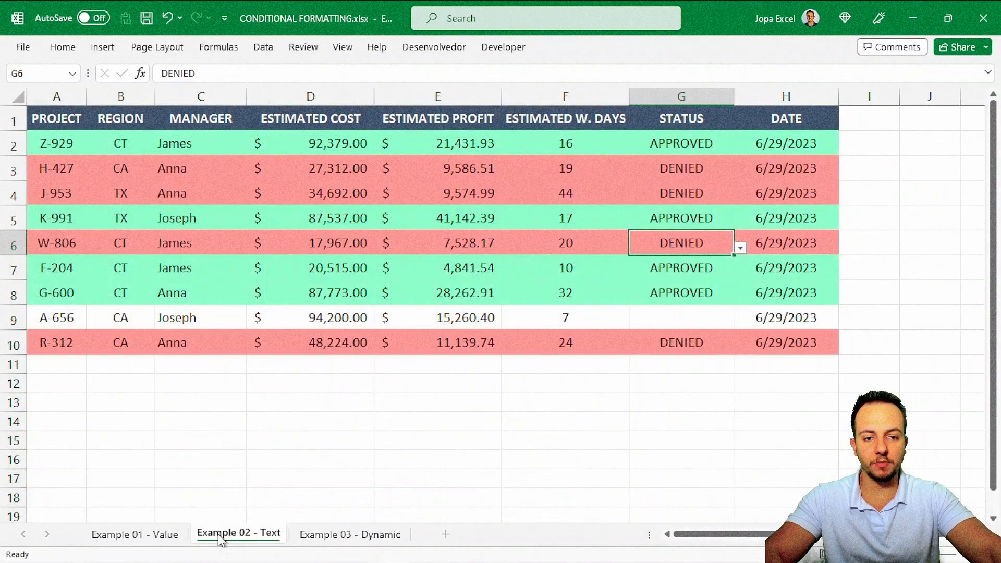
{"action": "key", "text": "ctrl+Home"}
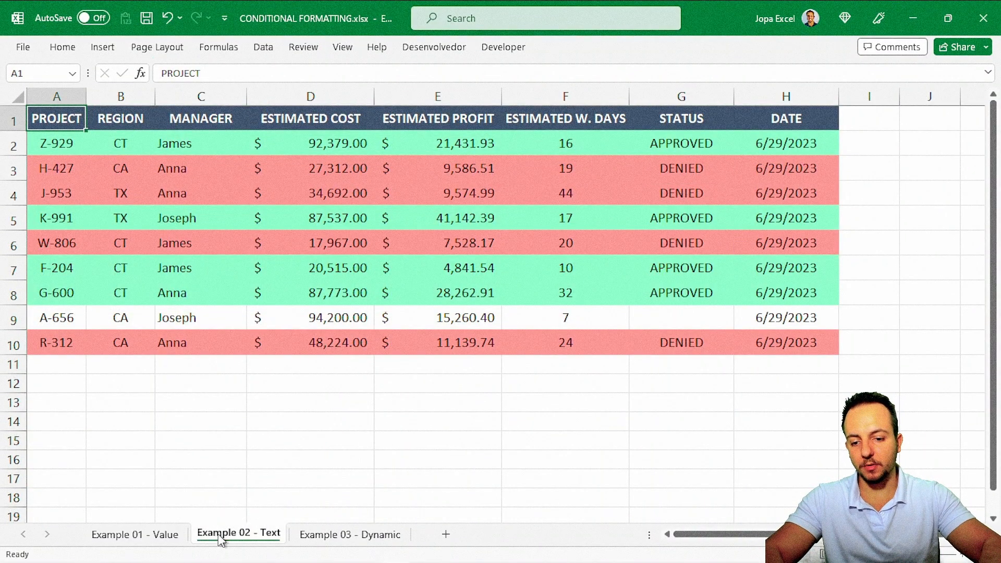
{"action": "key", "text": "ctrl+Page_Up"}
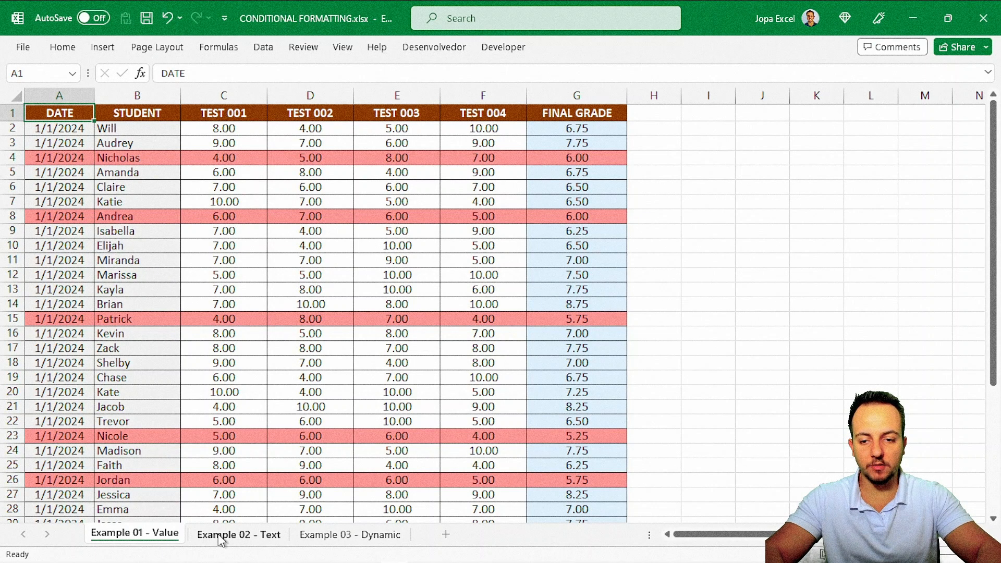
Enter the search text Cre in cell G3 of the Example 03 - Dynamic sheet.
{"action": "key", "text": "ctrl+Page_Down"}
{"action": "key", "text": "ctrl+Page_Down"}
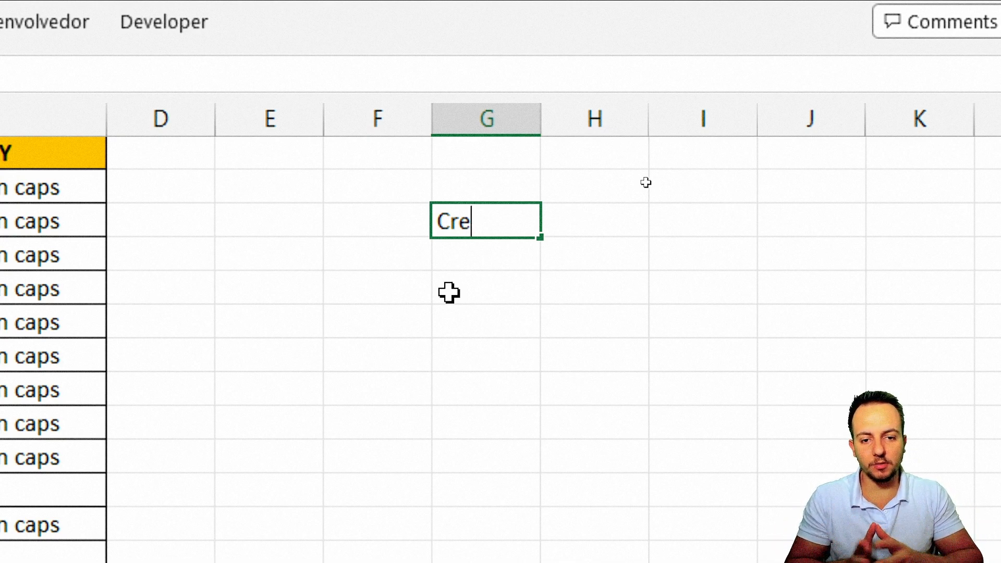
{"action": "key", "text": "Return"}
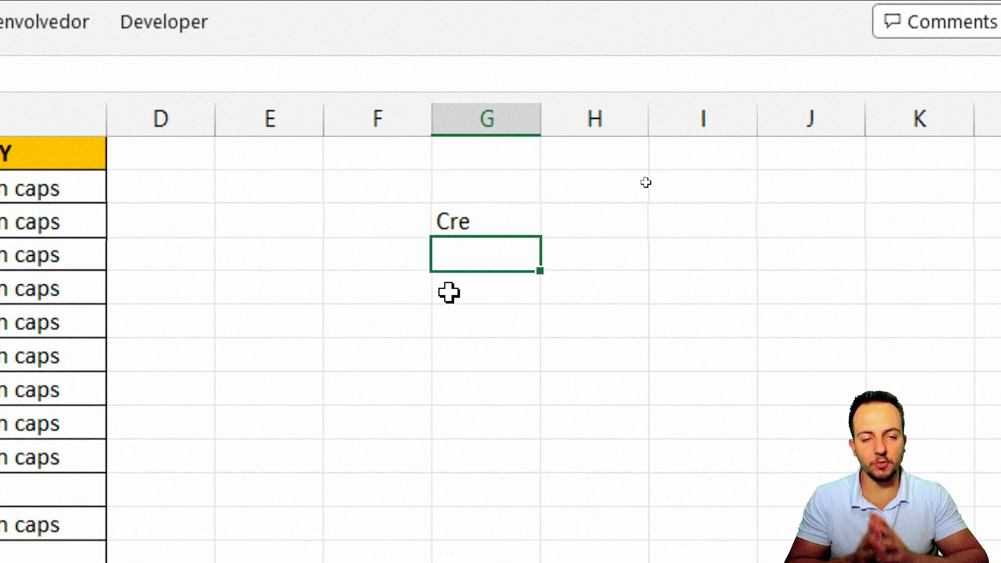
Enter 12 as the search value in cell G3 and give the cell a yellow fill.
{"action": "left_click", "coordinate": [488, 223]}
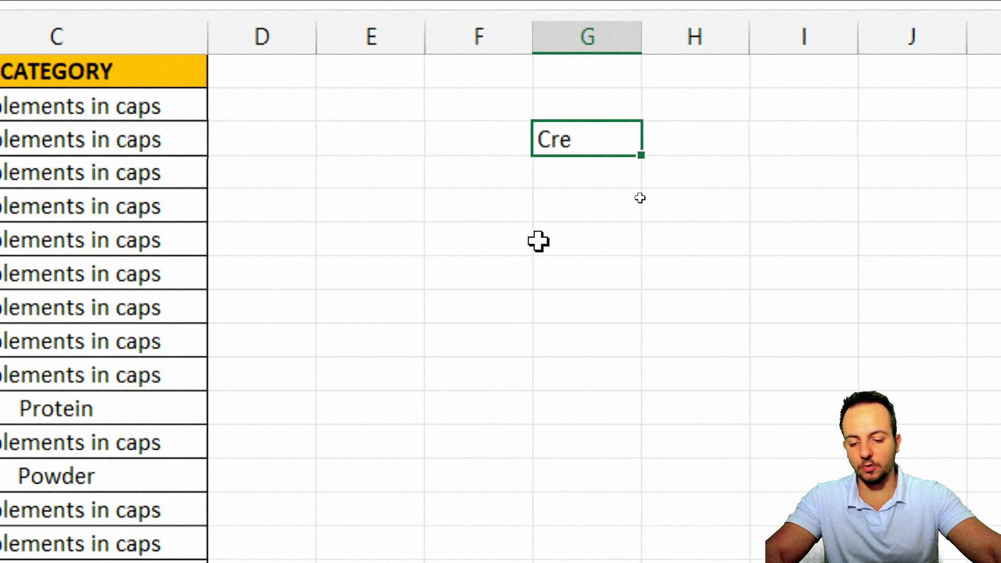
{"action": "key", "text": "Return"}
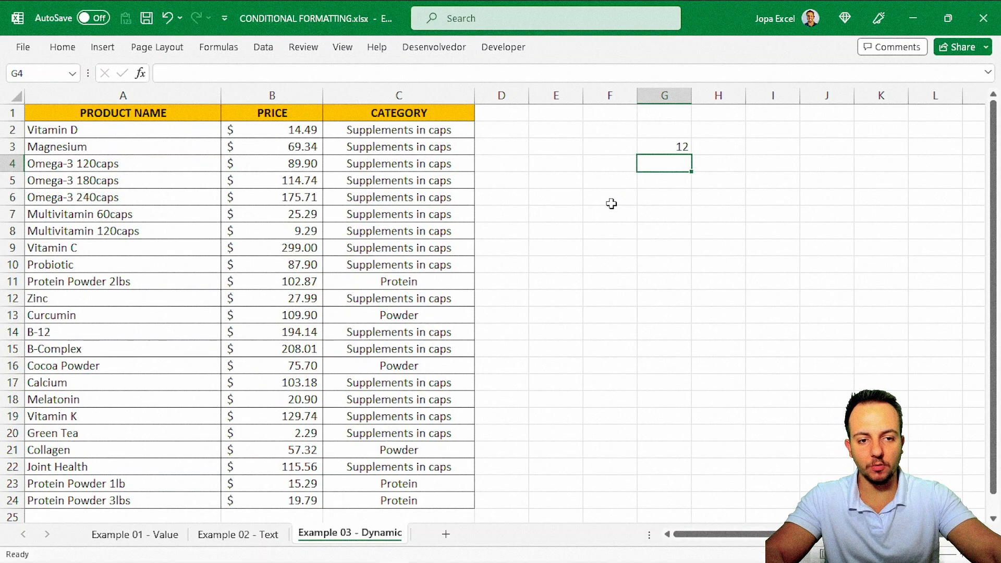
{"action": "left_click", "coordinate": [661, 152]}
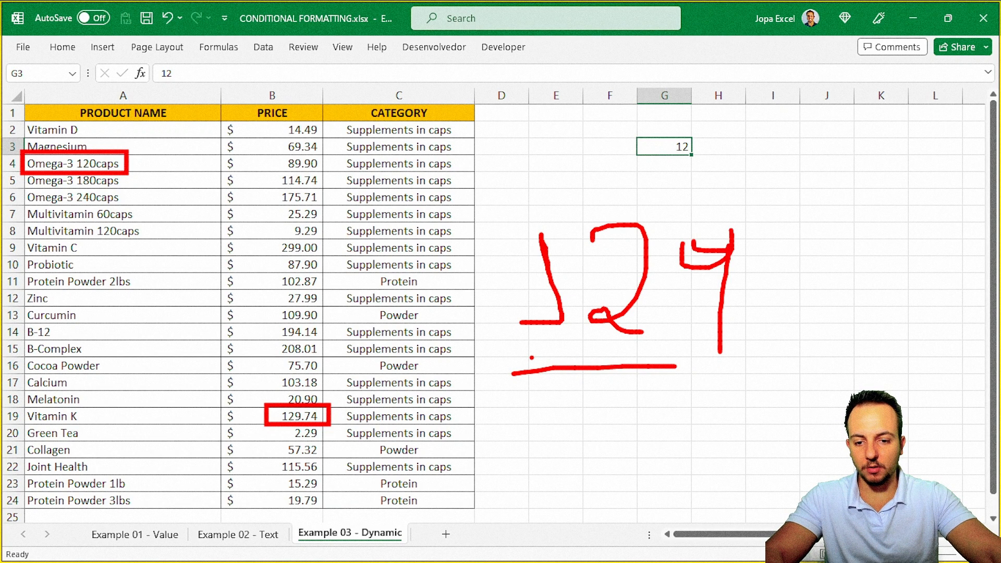
{"action": "key", "text": "Escape"}
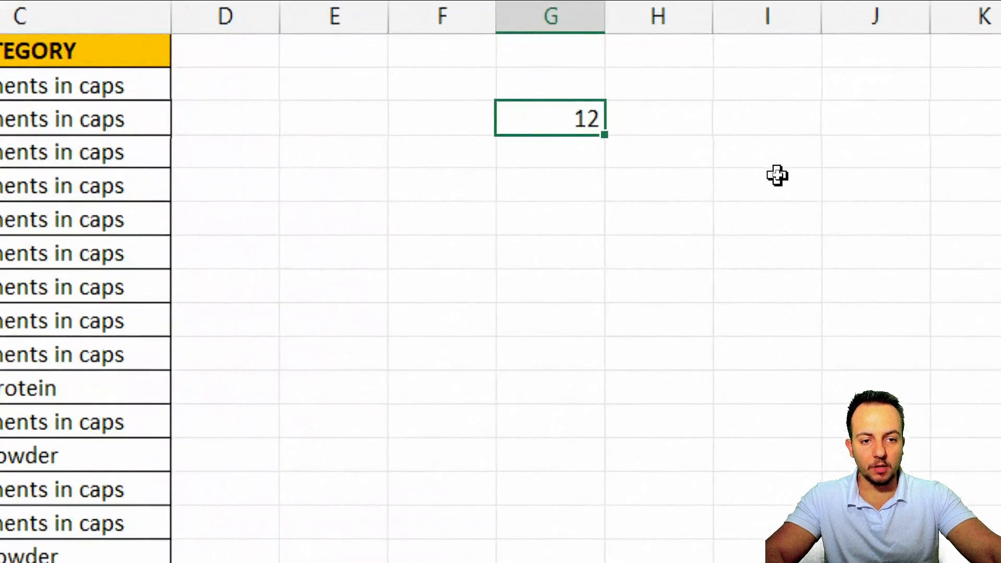
{"action": "right_click", "coordinate": [676, 151]}
{"action": "left_click", "coordinate": [701, 27]}
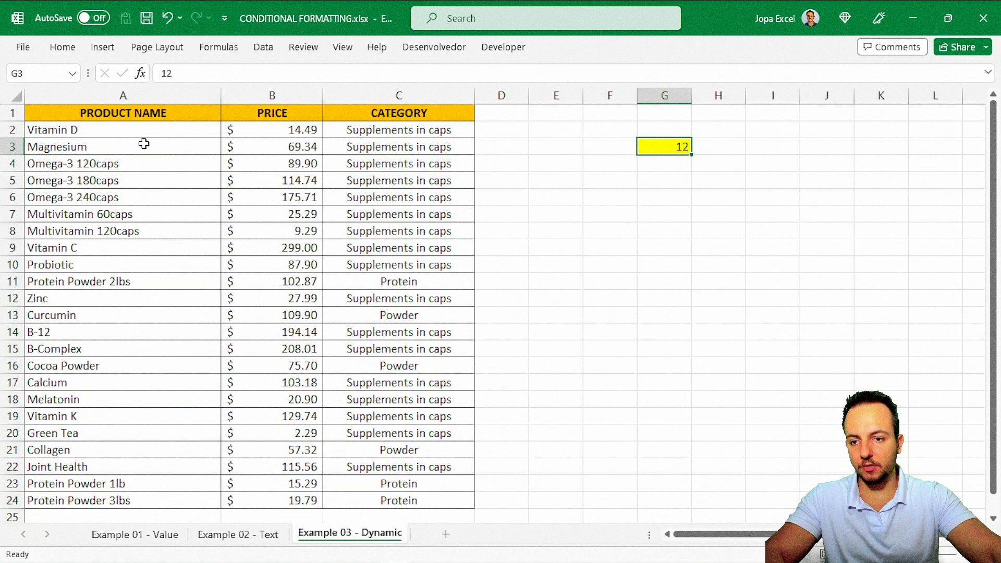
Start a Text That Contains rule on A2:C24 with Yellow Fill with Dark Yellow Text, and clear its suggested search text.
{"action": "left_click_drag", "start_coordinate": [142, 131], "coordinate": [399, 501]}
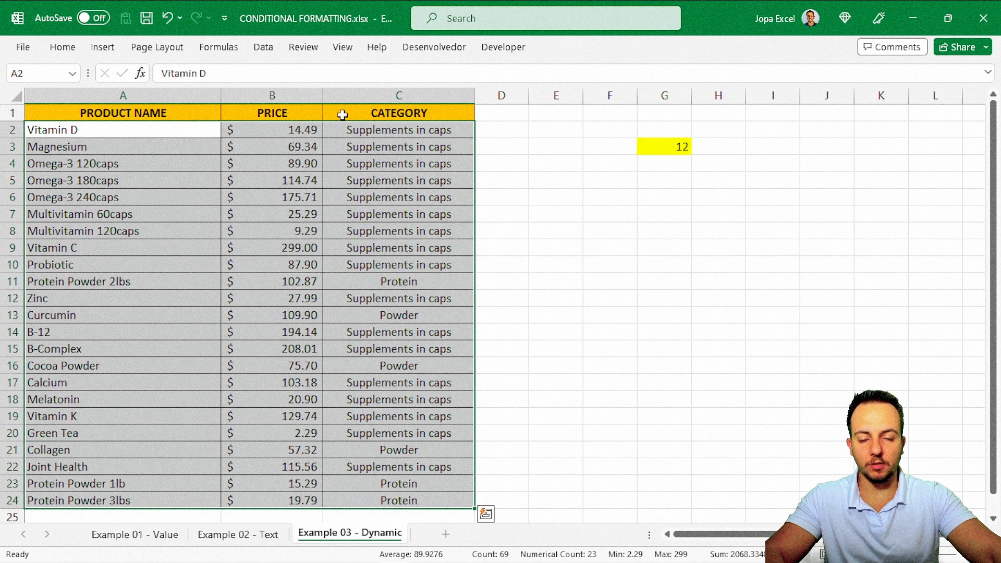
{"action": "left_click", "coordinate": [73, 48]}
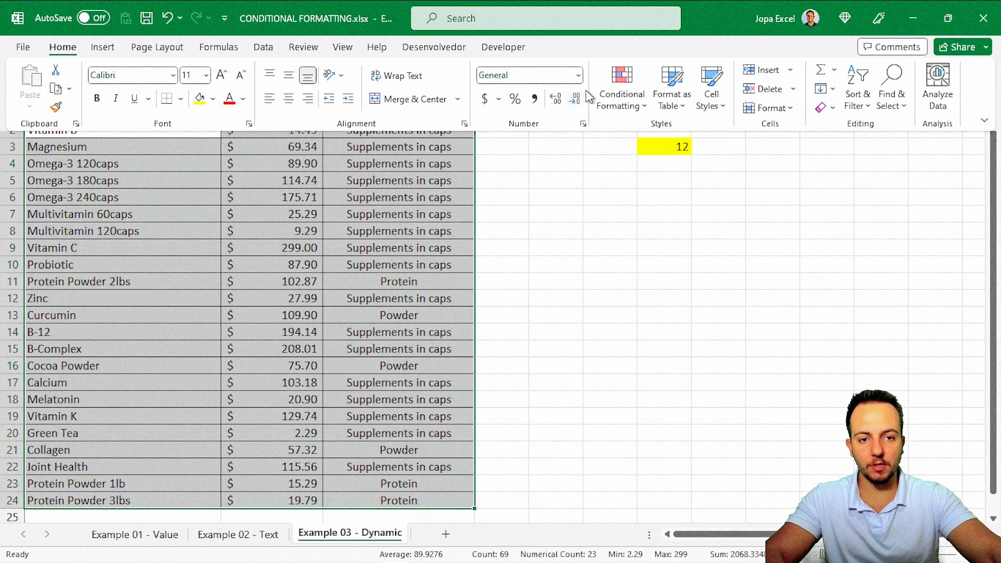
{"action": "left_click", "coordinate": [634, 93]}
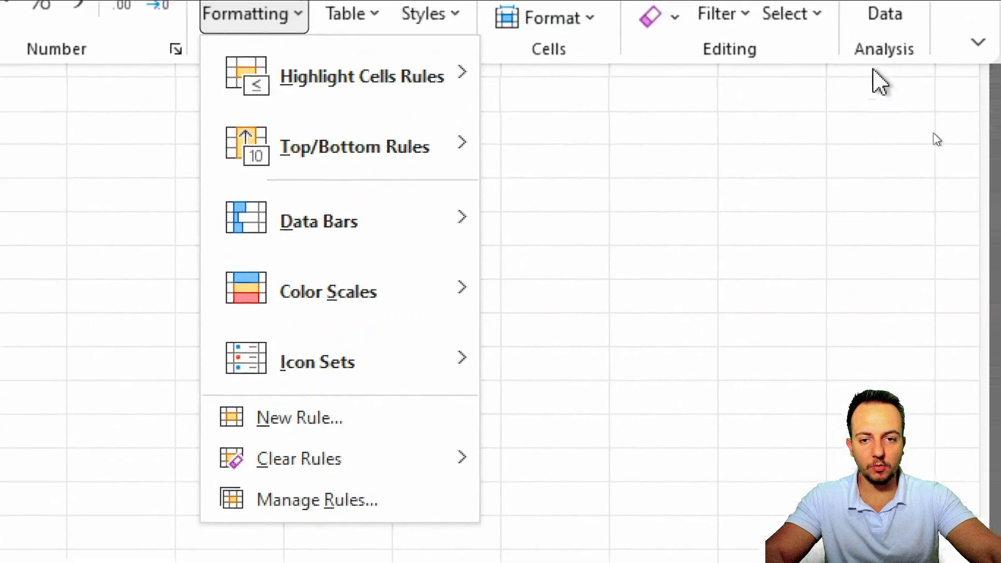
{"action": "mouse_move", "coordinate": [360, 118]}
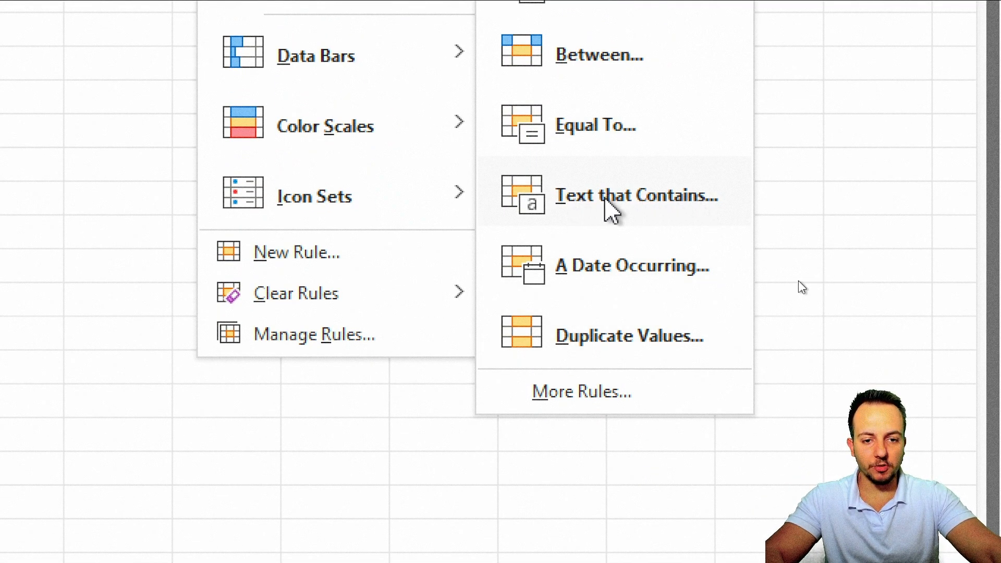
{"action": "left_click", "coordinate": [656, 216]}
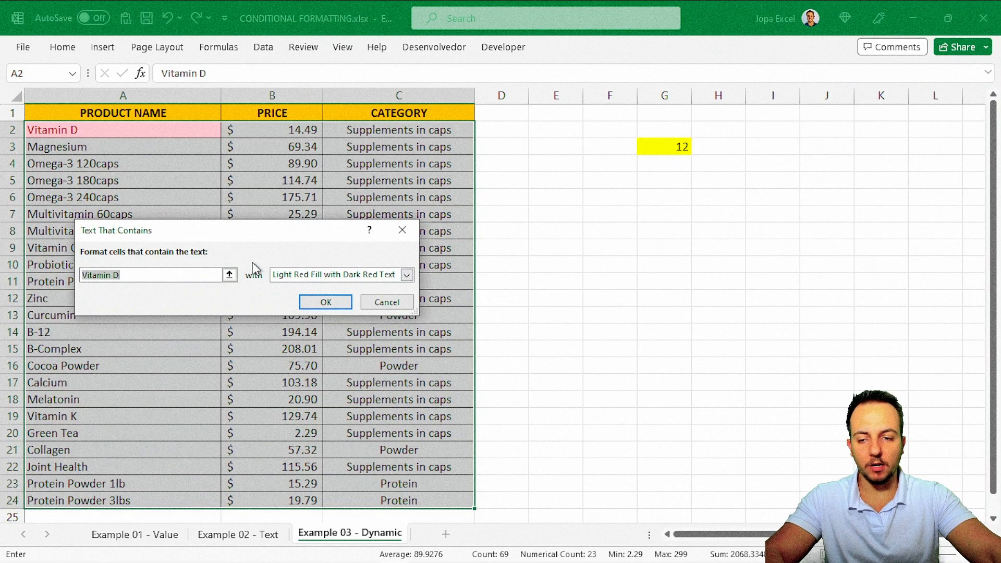
{"action": "left_click_drag", "start_coordinate": [267, 230], "coordinate": [292, 161]}
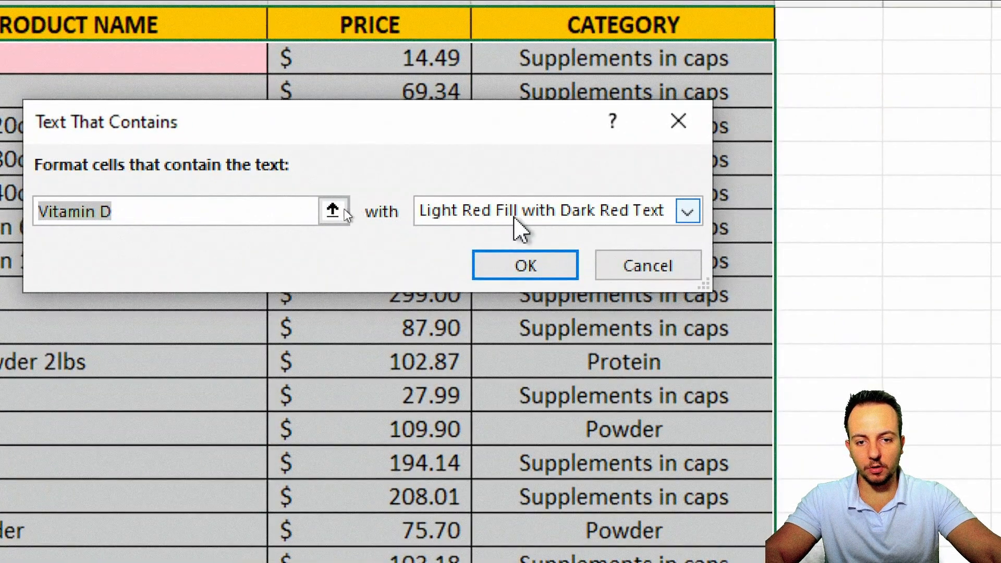
{"action": "left_click", "coordinate": [505, 227]}
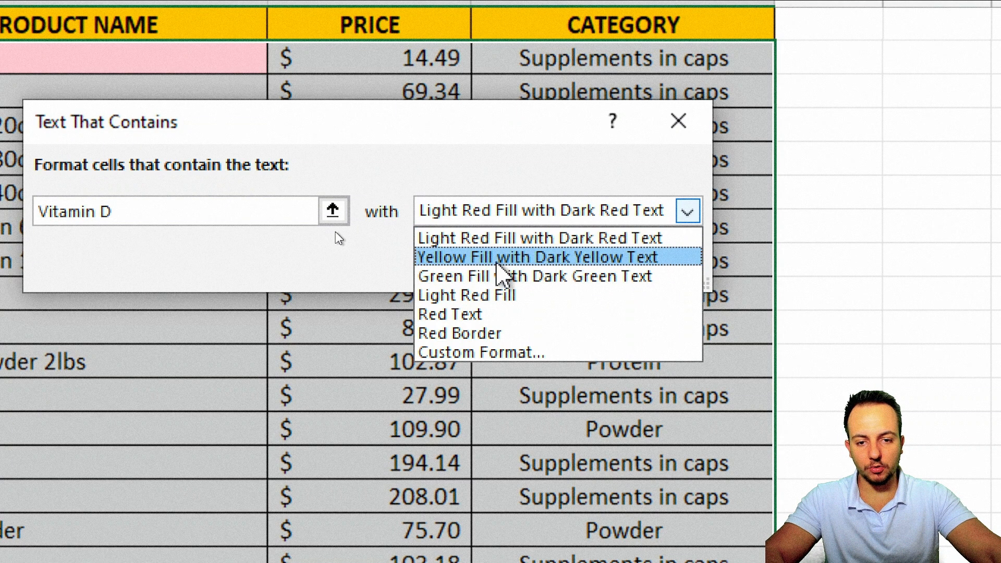
{"action": "left_click", "coordinate": [432, 257]}
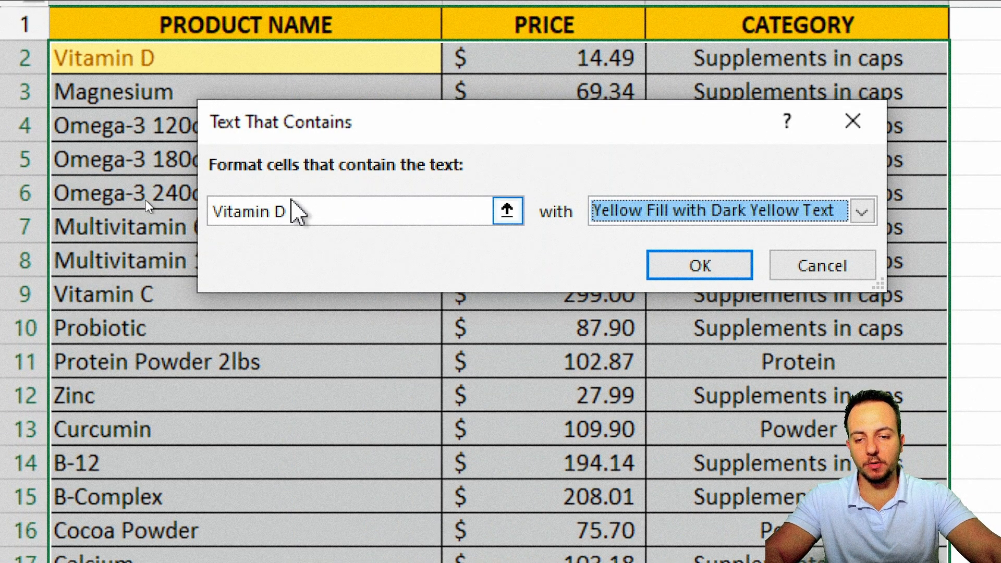
{"action": "left_click_drag", "start_coordinate": [306, 215], "coordinate": [210, 215]}
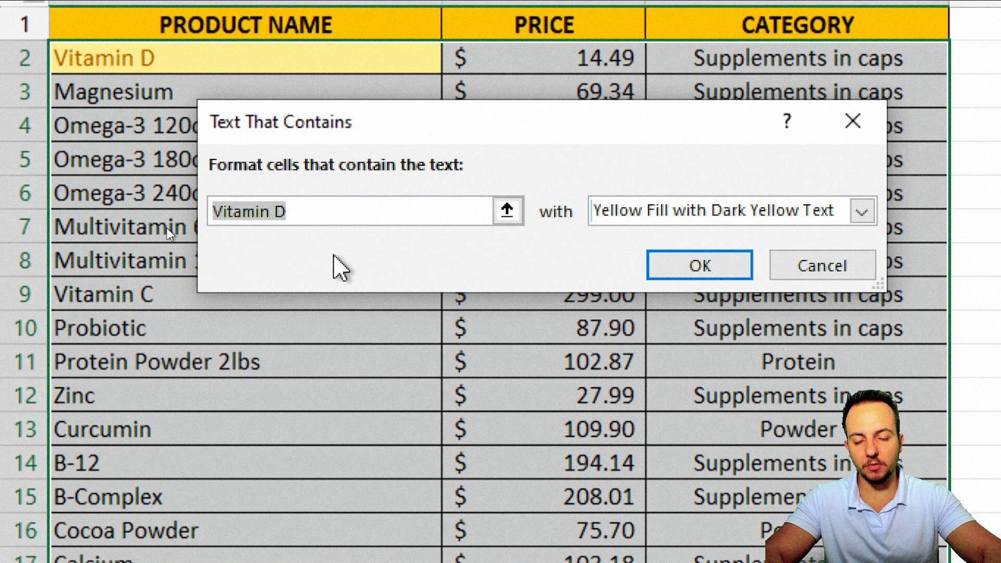
{"action": "key", "text": "BackSpace"}
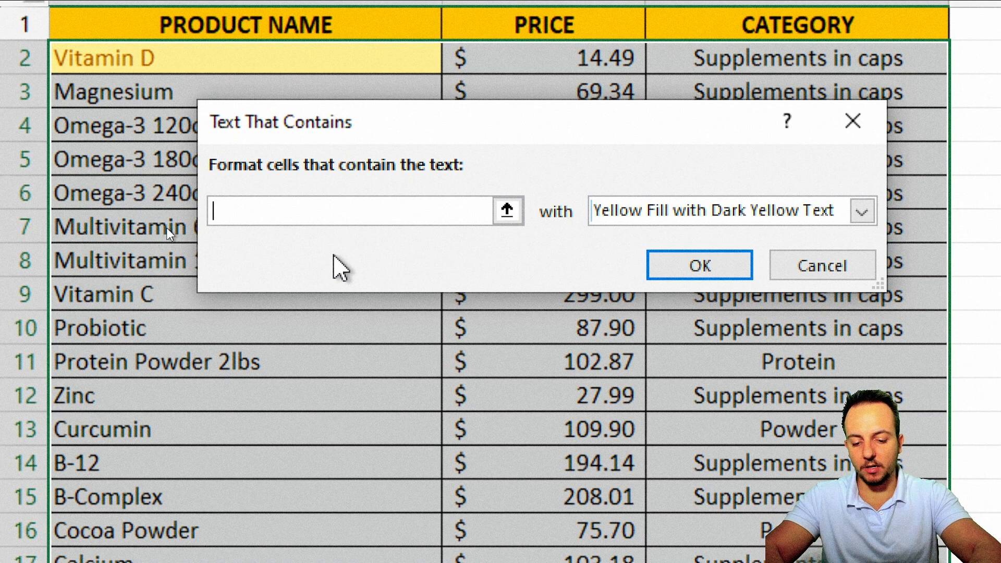
Try Abc123 as the fixed search text of the Text That Contains rule, and clear it again.
{"action": "type", "text": "Abc123"}
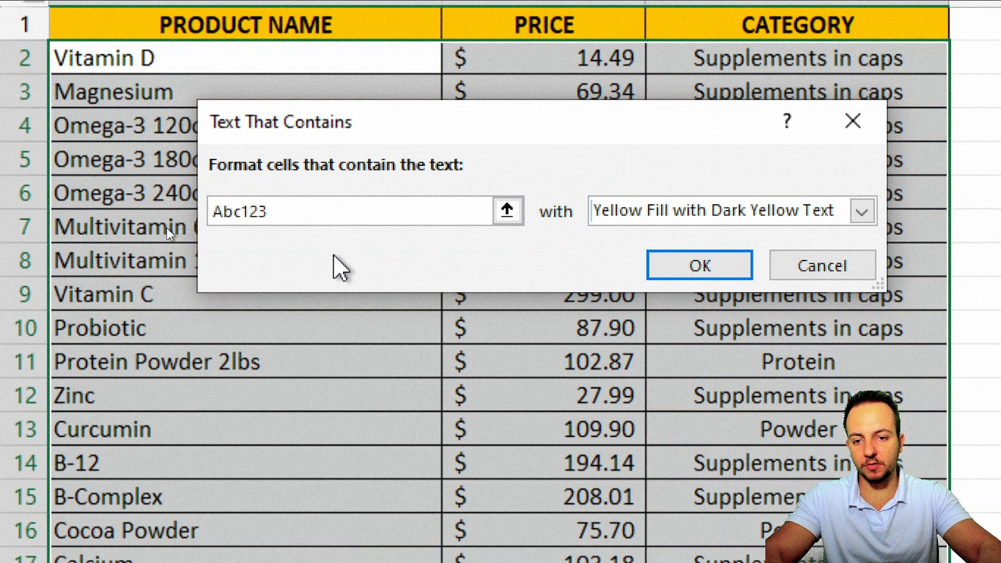
{"action": "key", "text": "BackSpace"}
{"action": "key", "text": "BackSpace"}
{"action": "key", "text": "BackSpace"}
{"action": "key", "text": "BackSpace"}
{"action": "key", "text": "BackSpace"}
{"action": "key", "text": "BackSpace"}
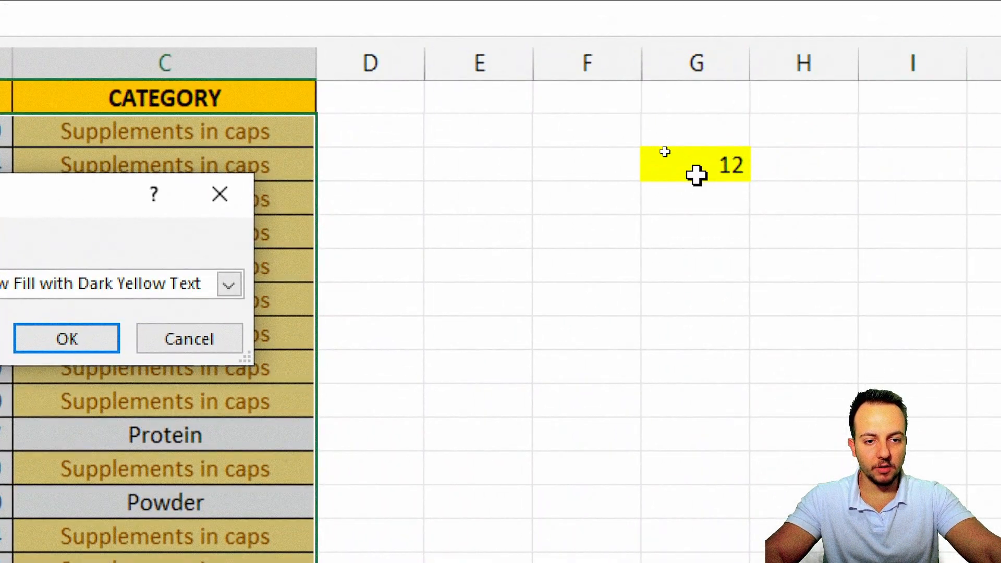
Link the rule's search text to cell G3 with =$G$3, apply the rule and deselect the table.
{"action": "left_click", "coordinate": [692, 171]}
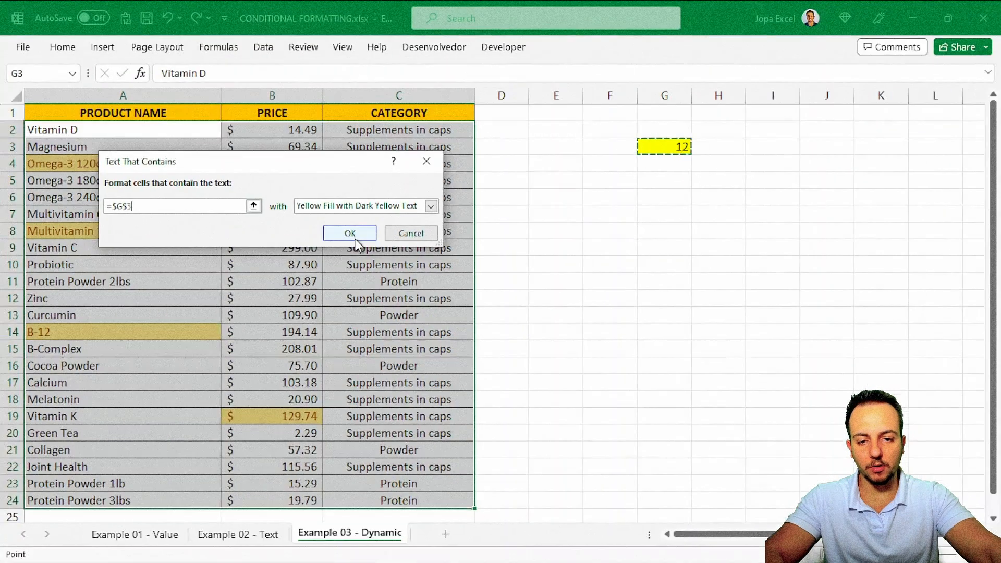
{"action": "left_click", "coordinate": [546, 339]}
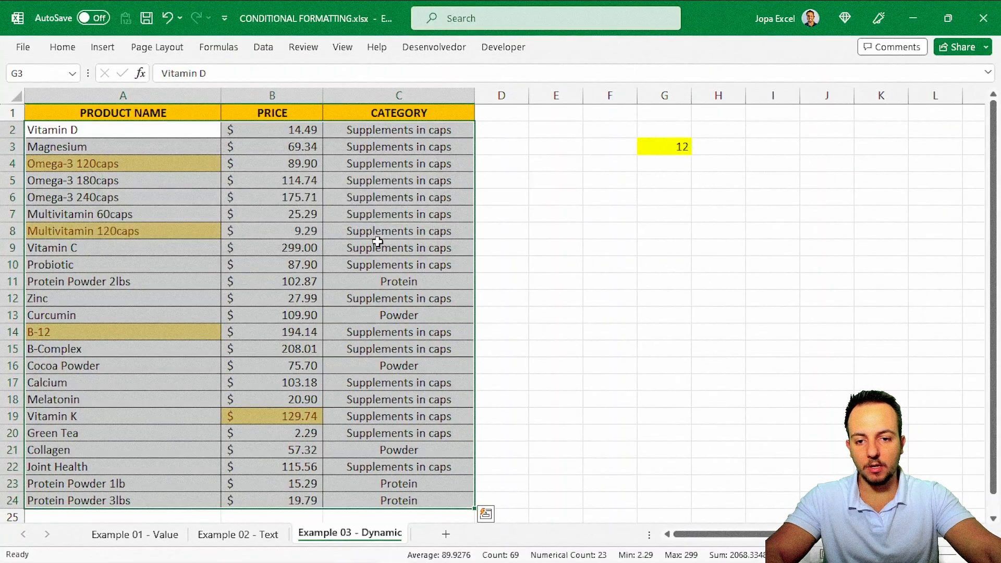
{"action": "left_click", "coordinate": [593, 245]}
{"action": "key", "text": "ctrl+2"}
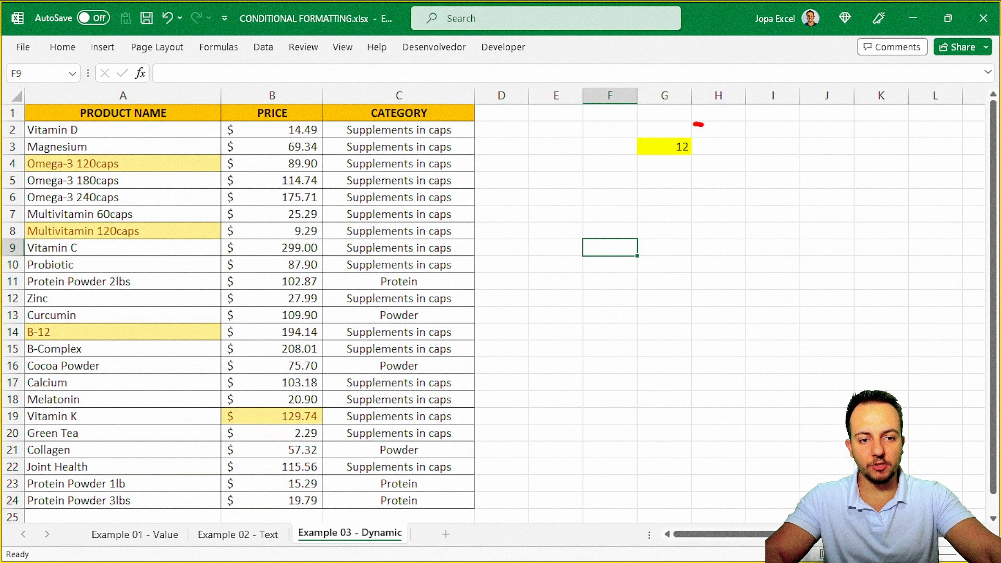
{"action": "left_click_drag", "start_coordinate": [702, 125], "coordinate": [687, 111]}
{"action": "left_click_drag", "start_coordinate": [659, 202], "coordinate": [591, 300]}
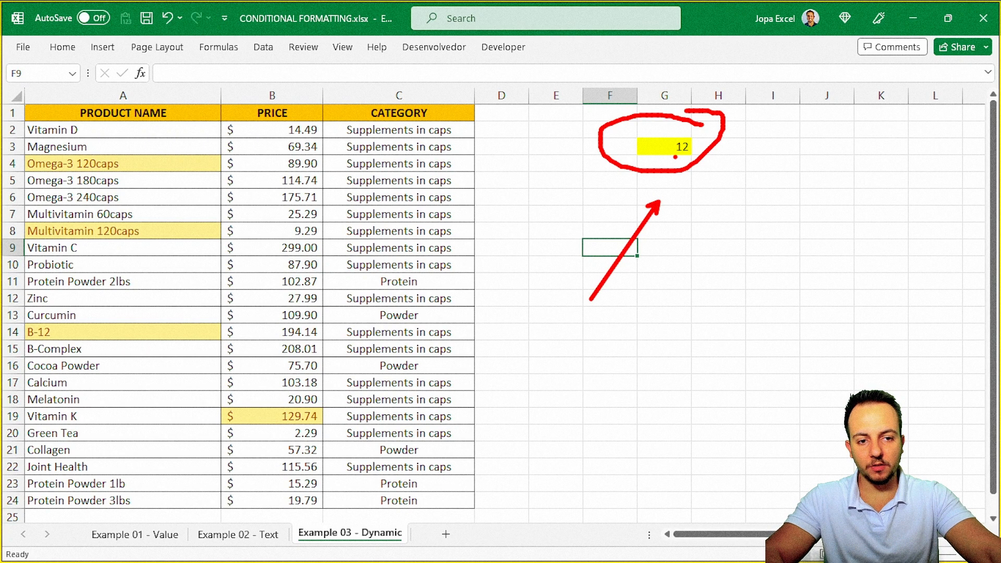
{"action": "mouse_move", "coordinate": [21, 113]}
{"action": "left_mouse_down"}
{"action": "mouse_move", "coordinate": [458, 424]}
{"action": "mouse_move", "coordinate": [471, 509]}
{"action": "left_mouse_up"}
{"action": "left_click_drag", "start_coordinate": [495, 437], "coordinate": [546, 379]}
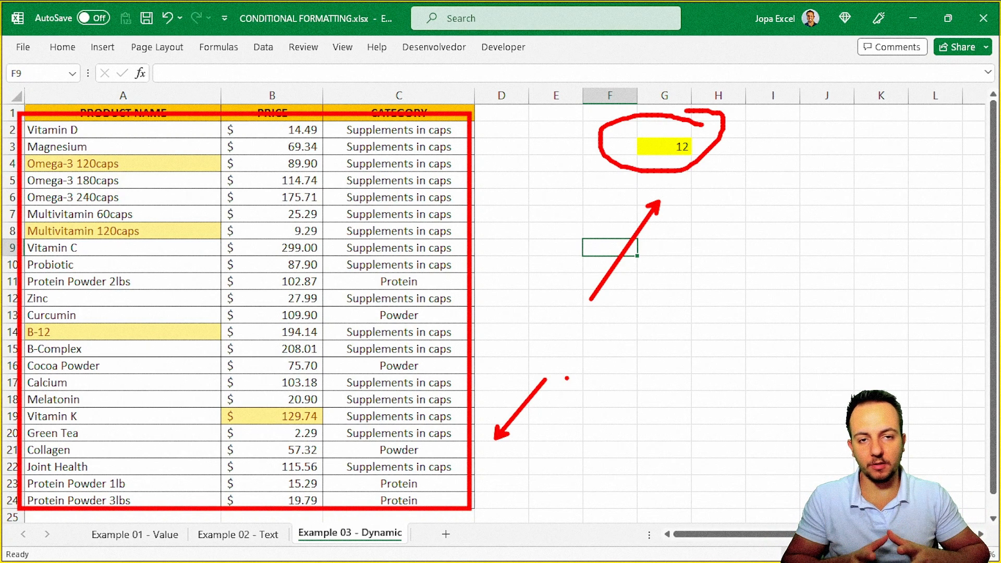
{"action": "key", "text": "Escape"}
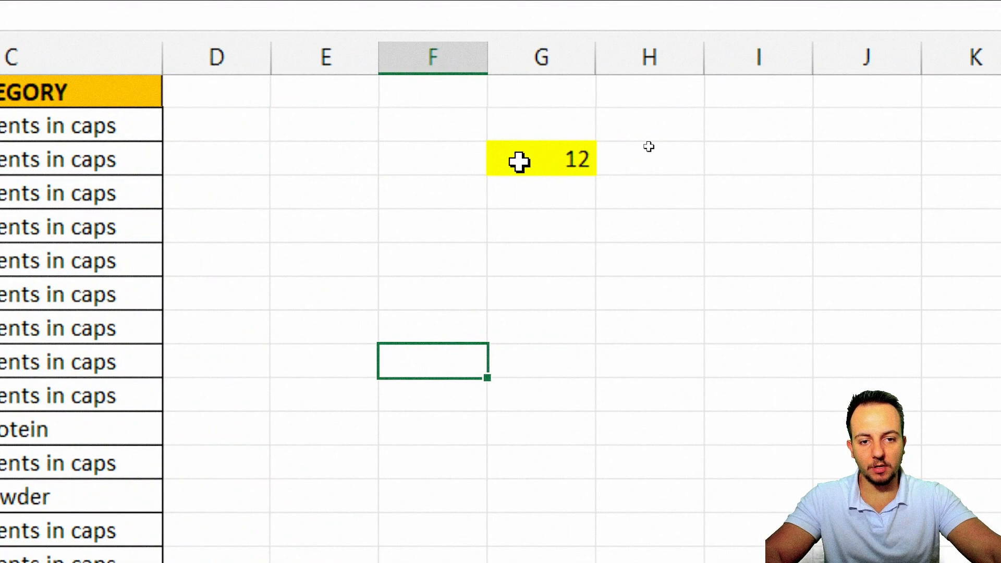
Test the dynamic highlighting by changing the search text in cell G3 to B.
{"action": "left_click", "coordinate": [520, 162]}
{"action": "type", "text": "B"}
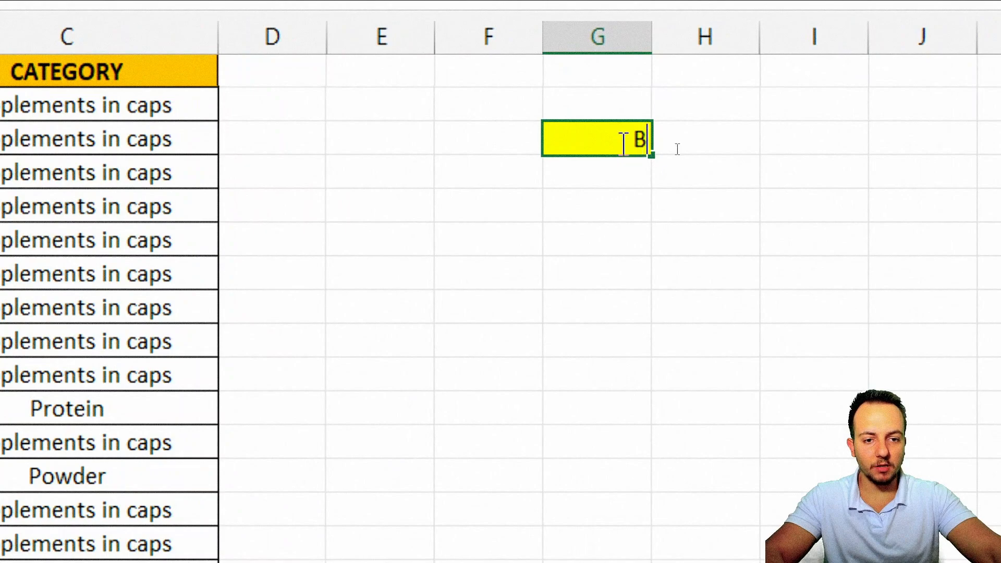
{"action": "key", "text": "Return"}
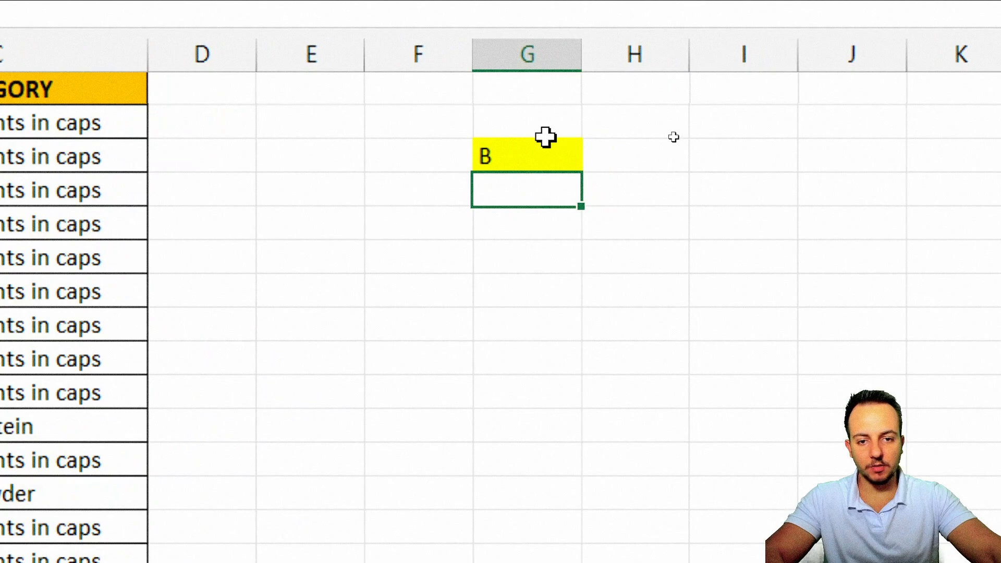
Change the search text in cell G3 to Protein and reselect the cell.
{"action": "left_click", "coordinate": [671, 146]}
{"action": "type", "text": "Protein"}
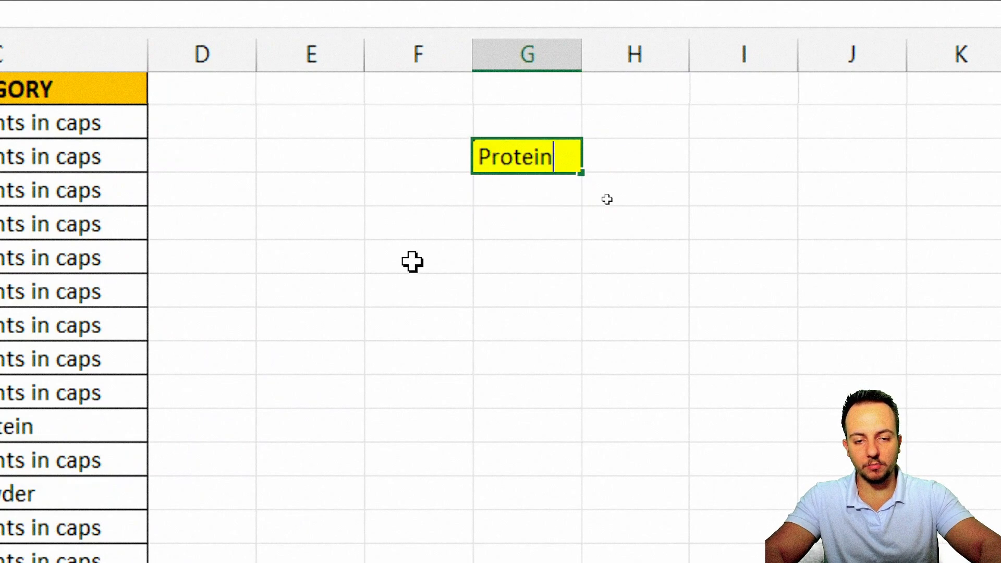
{"action": "key", "text": "Return"}
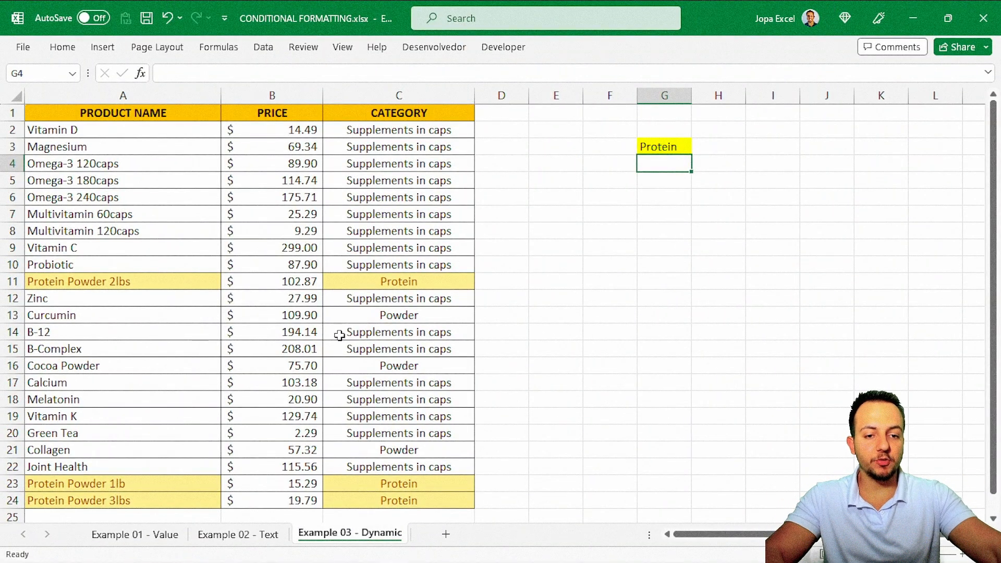
{"action": "left_click", "coordinate": [652, 151]}
{"action": "key", "text": "ctrl+2"}
{"action": "mouse_move", "coordinate": [686, 120]}
{"action": "left_mouse_down"}
{"action": "mouse_move", "coordinate": [622, 127]}
{"action": "mouse_move", "coordinate": [650, 115]}
{"action": "left_mouse_up"}
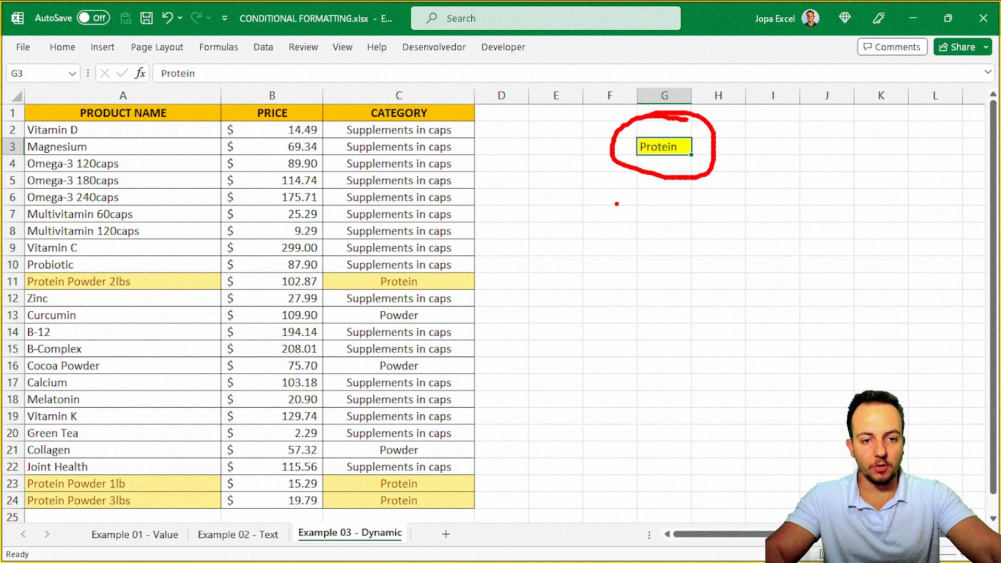
{"action": "left_click_drag", "start_coordinate": [642, 186], "coordinate": [536, 267]}
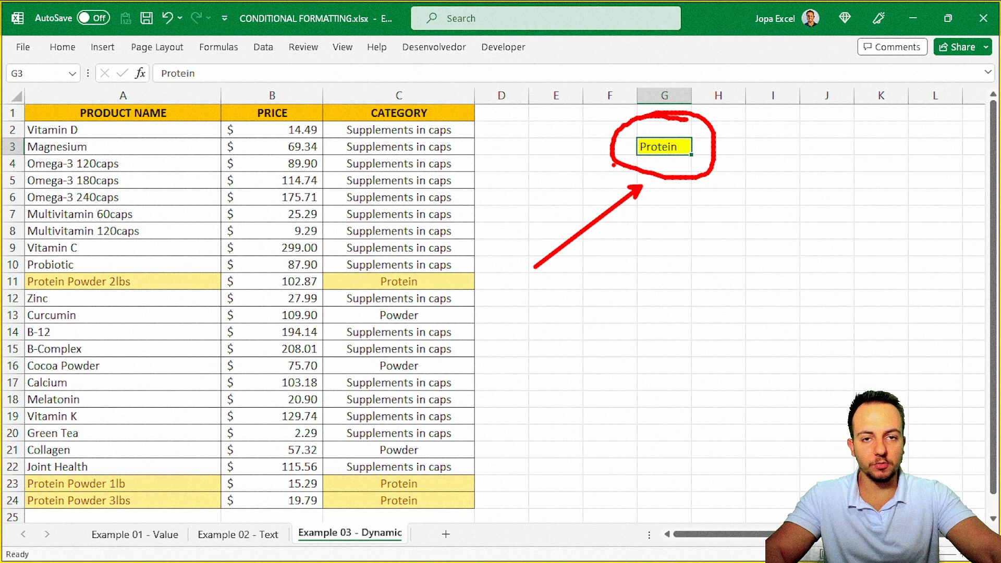
{"action": "key", "text": "ctrl+z"}
{"action": "key", "text": "ctrl+z"}
{"action": "mouse_move", "coordinate": [23, 118]}
{"action": "left_mouse_down"}
{"action": "mouse_move", "coordinate": [249, 256]}
{"action": "mouse_move", "coordinate": [475, 520]}
{"action": "left_mouse_up"}
{"action": "left_click_drag", "start_coordinate": [581, 347], "coordinate": [497, 401]}
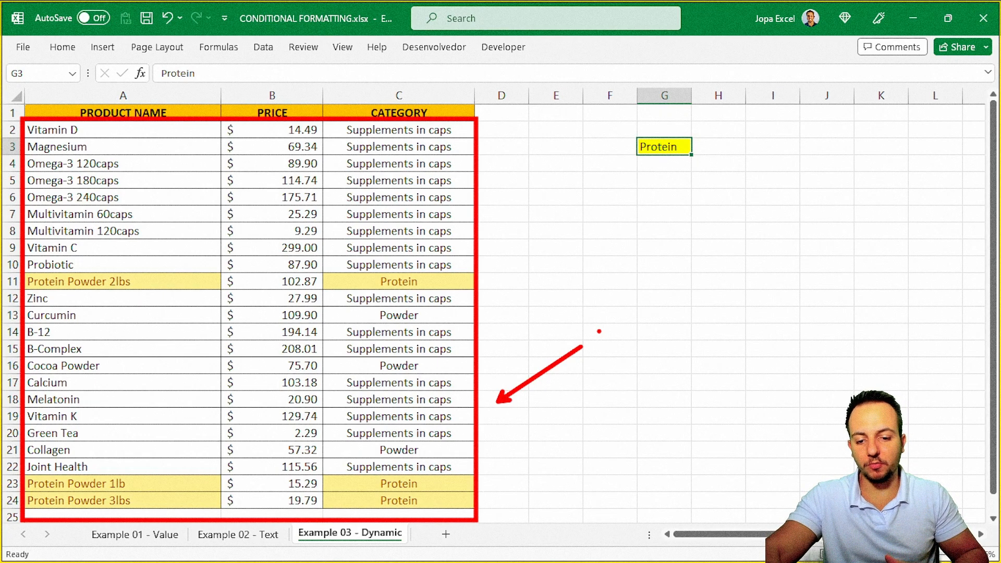
{"action": "key", "text": "Escape"}
Review the highlighting across the Example 01 - Value, Example 02 - Text and Example 03 - Dynamic sheets, ending on Example 03 - Dynamic.
{"action": "key", "text": "ctrl+Page_Up"}
{"action": "key", "text": "ctrl+Page_Up"}
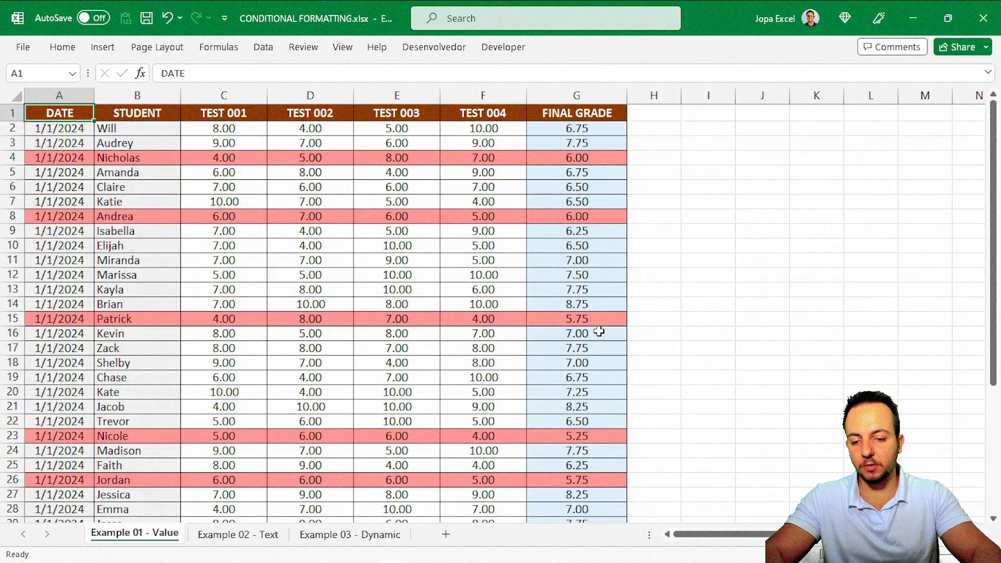
{"action": "key", "text": "ctrl+Page_Down"}
{"action": "key", "text": "ctrl+Page_Down"}
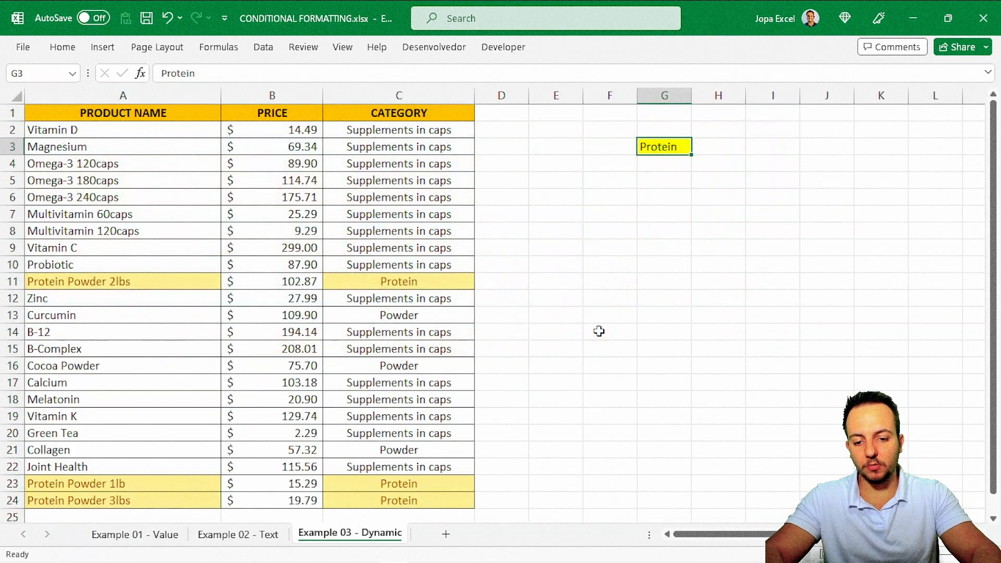
{"action": "key", "text": "ctrl+Page_Up"}
{"action": "key", "text": "ctrl+Page_Up"}
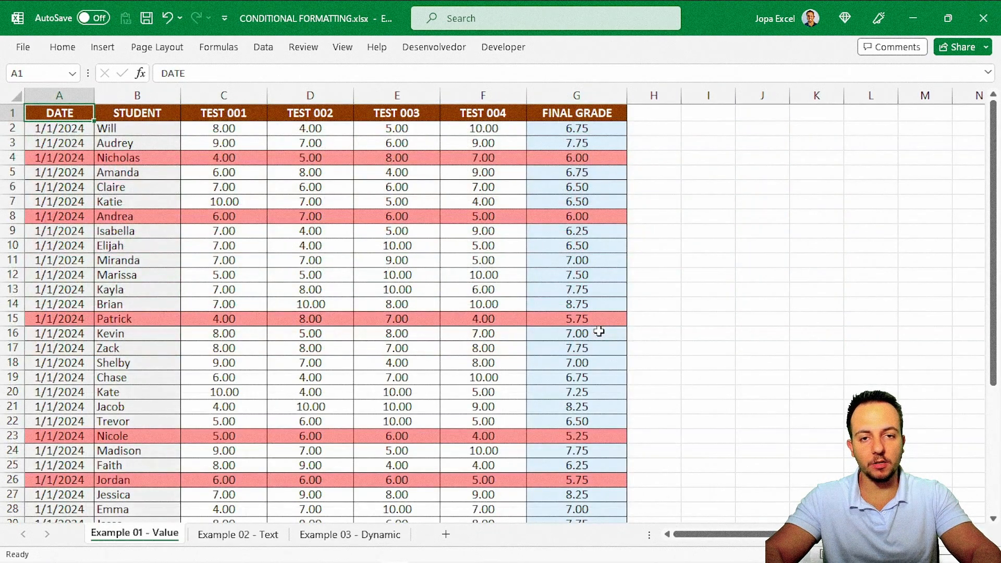
{"action": "key", "text": "ctrl+Page_Down"}
{"action": "key", "text": "ctrl+Page_Down"}
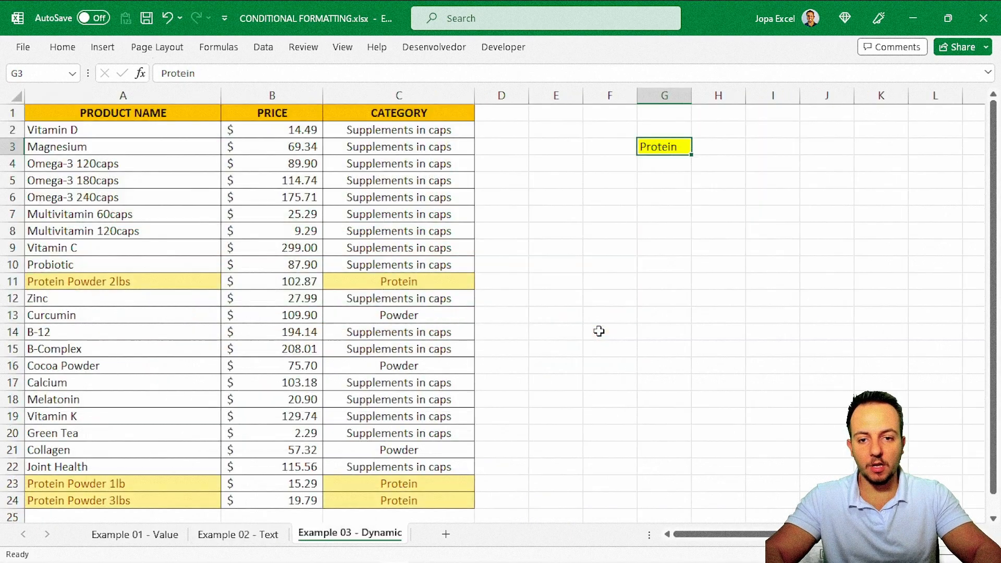